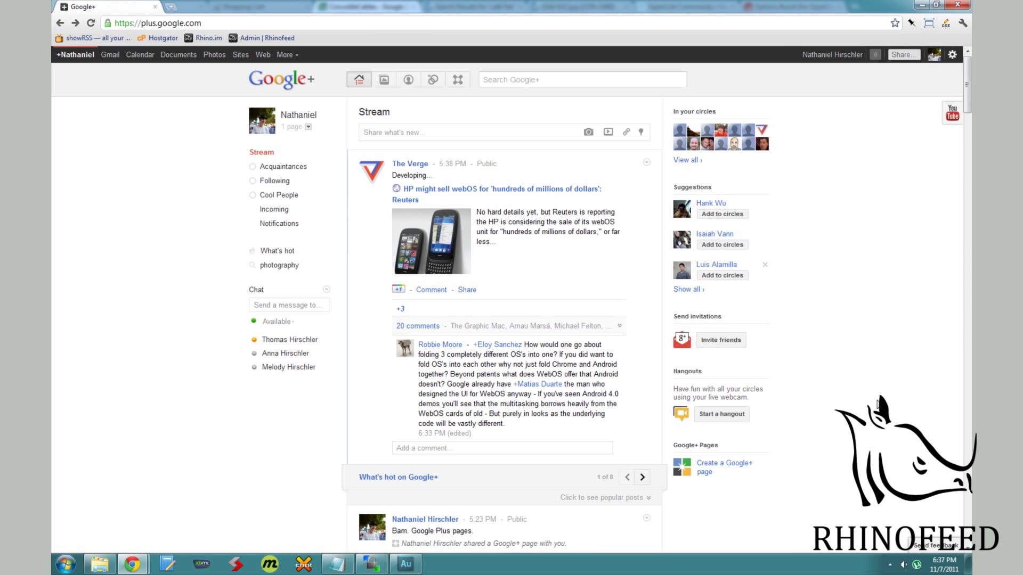
Step: Start a new Google+ page from the Stream's right column to see the category choices
left_click(721, 470)
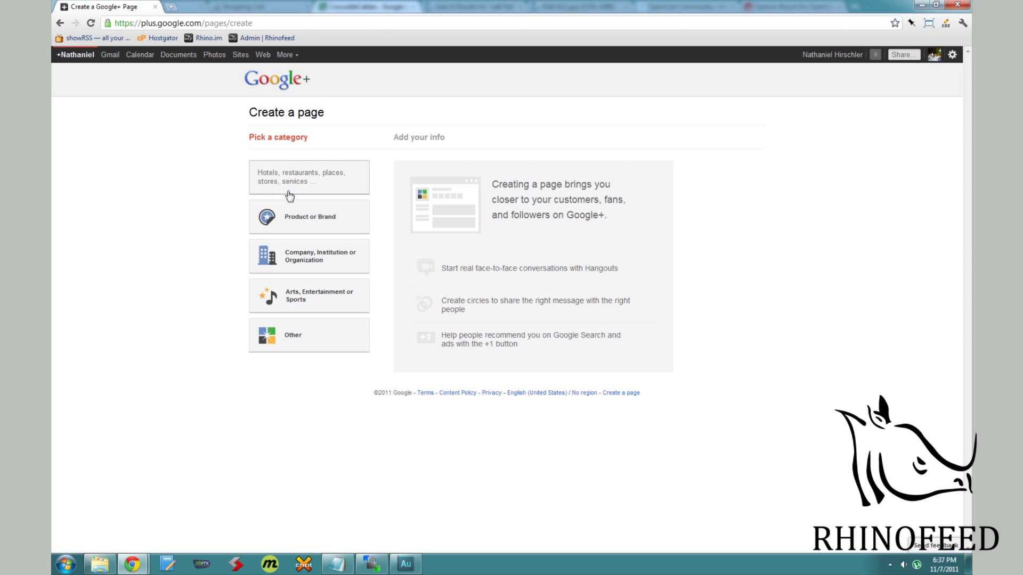
left_click(310, 296)
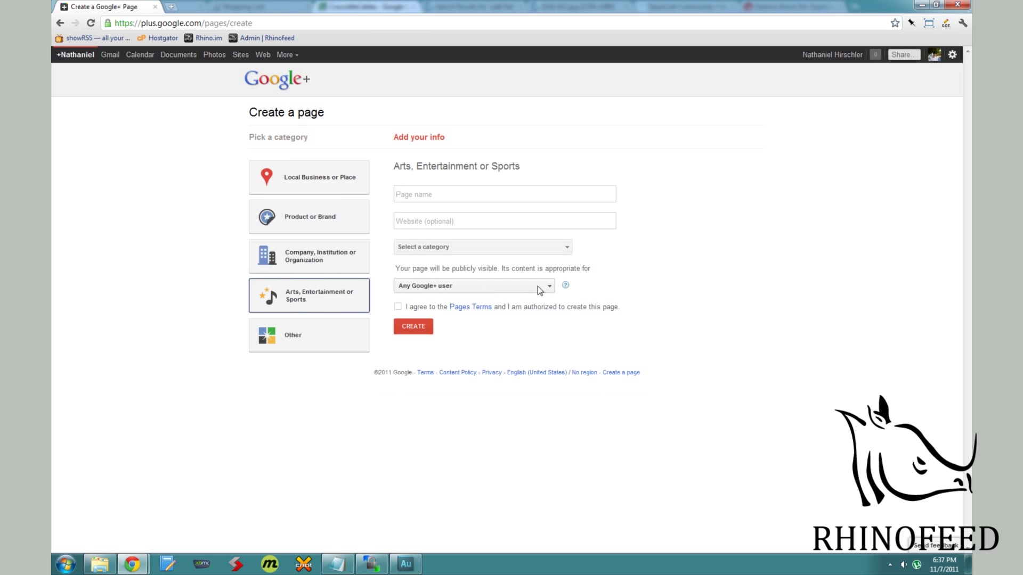
left_click(457, 198)
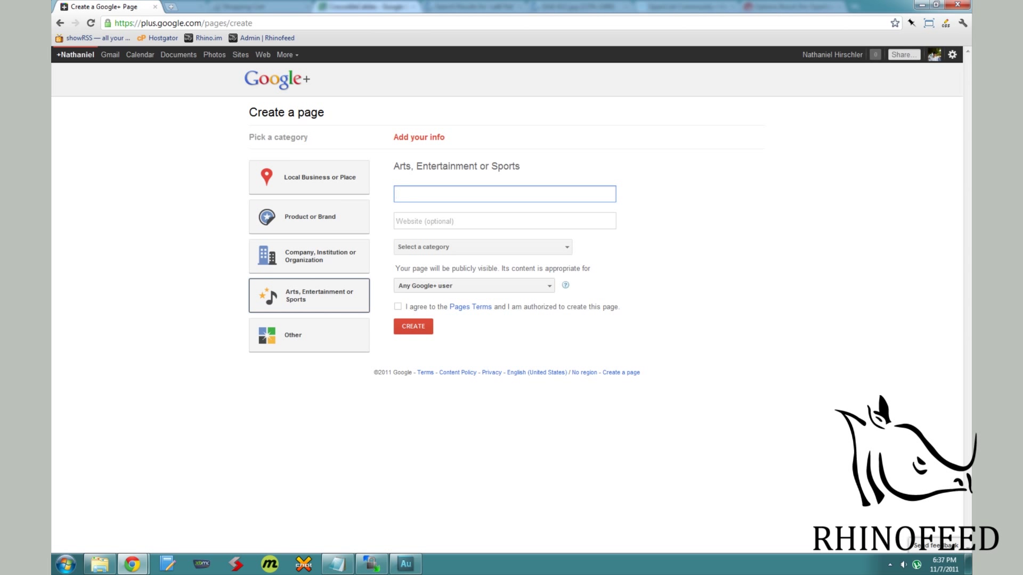
type("endeavorband")
left_click(445, 216)
type("ht")
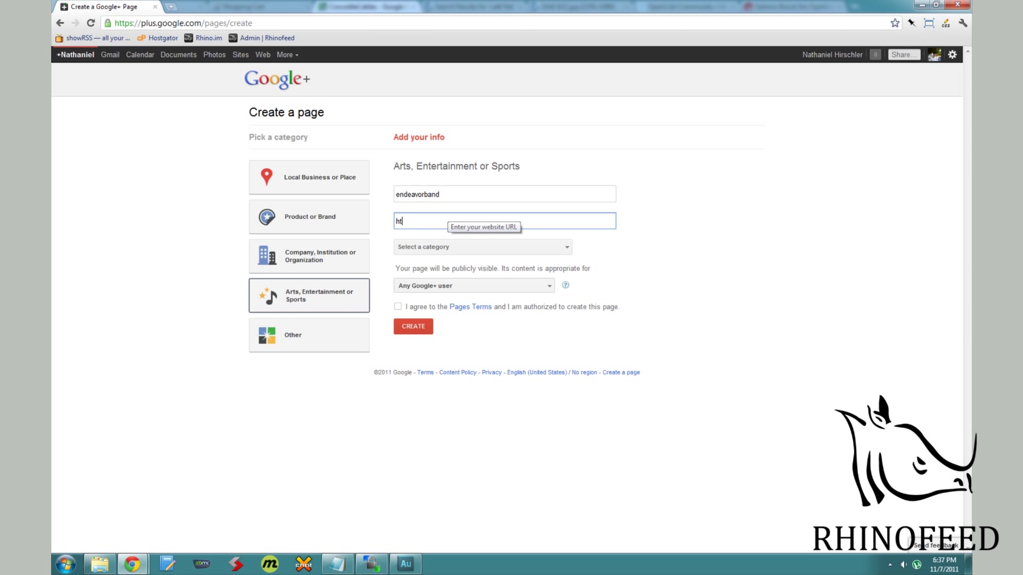
type("tp://endeavorband.com")
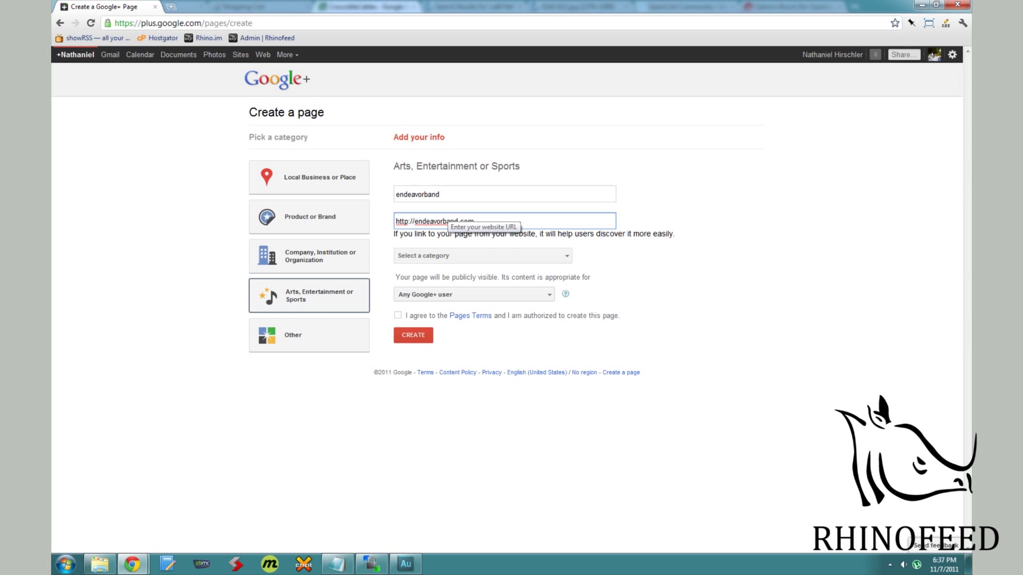
Step: Set category Music Band, accept the Pages Terms, keep Any Google+ user, and create the page
left_click(561, 256)
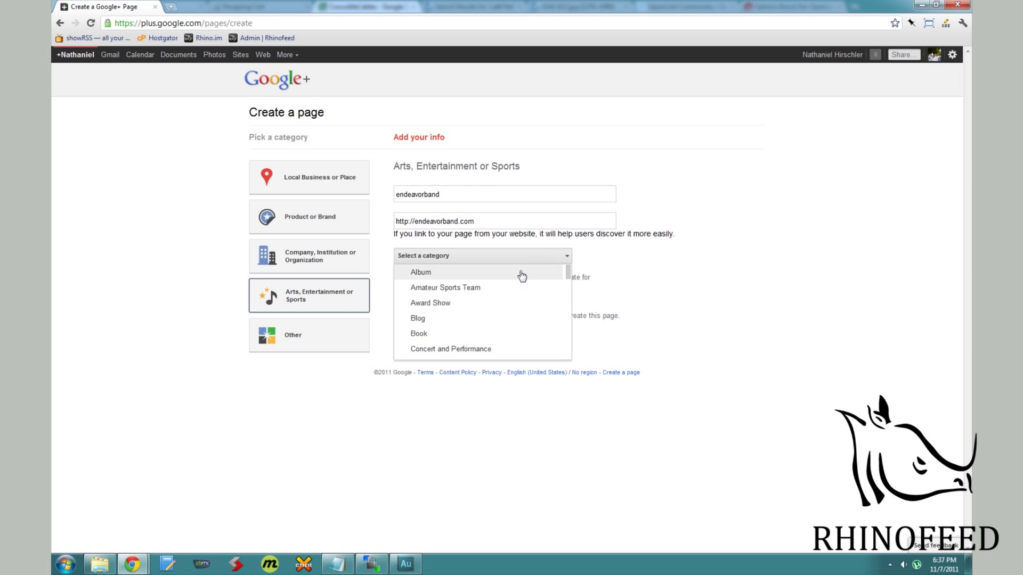
scroll(484, 297, "down", 2)
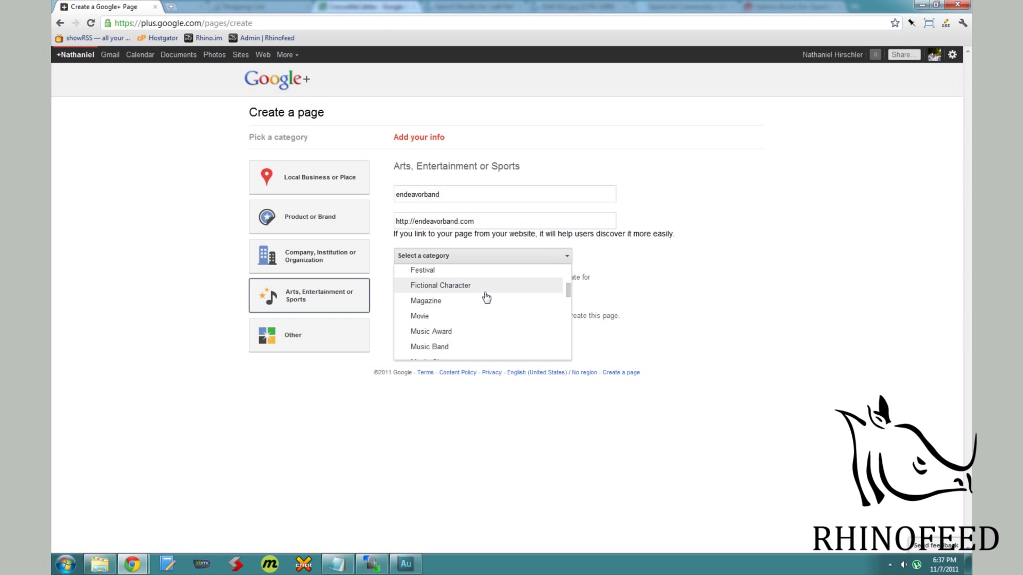
left_click(443, 347)
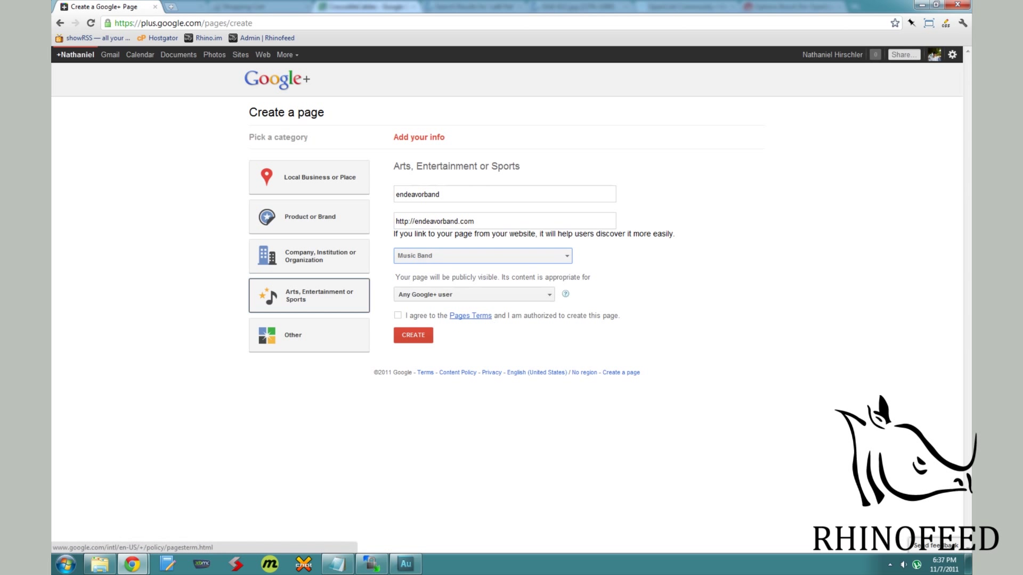
left_click(398, 316)
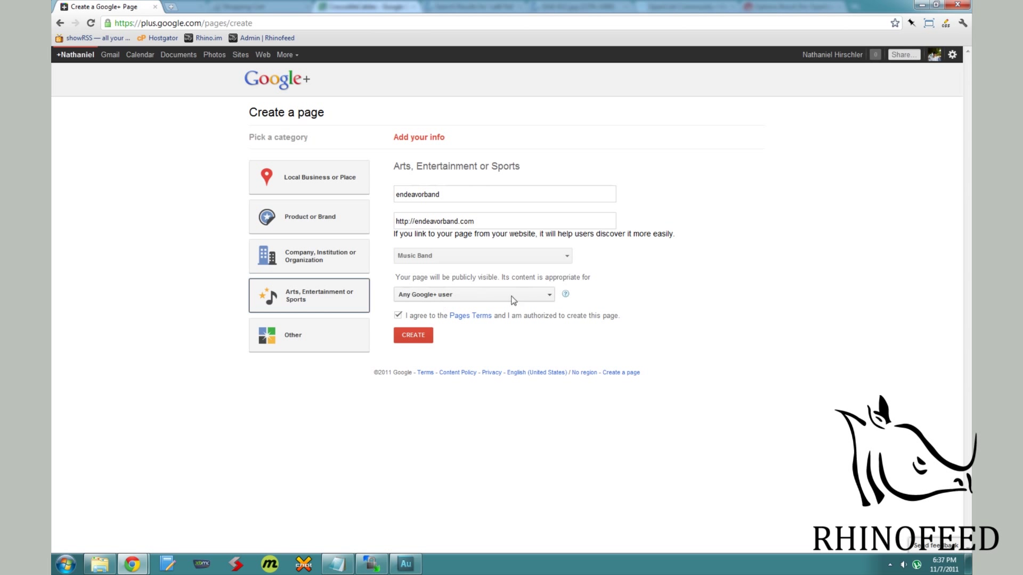
left_click(550, 295)
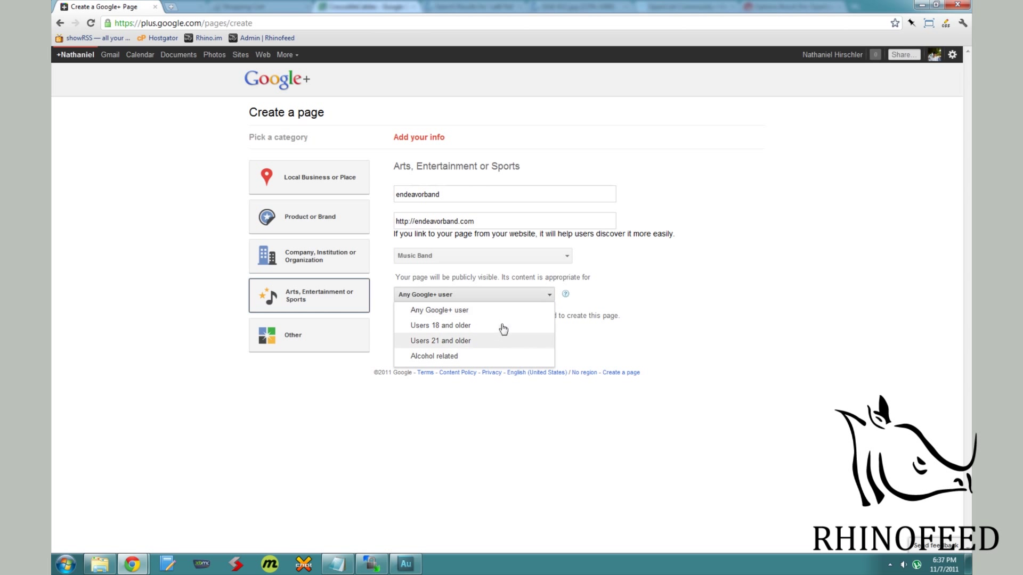
left_click(431, 310)
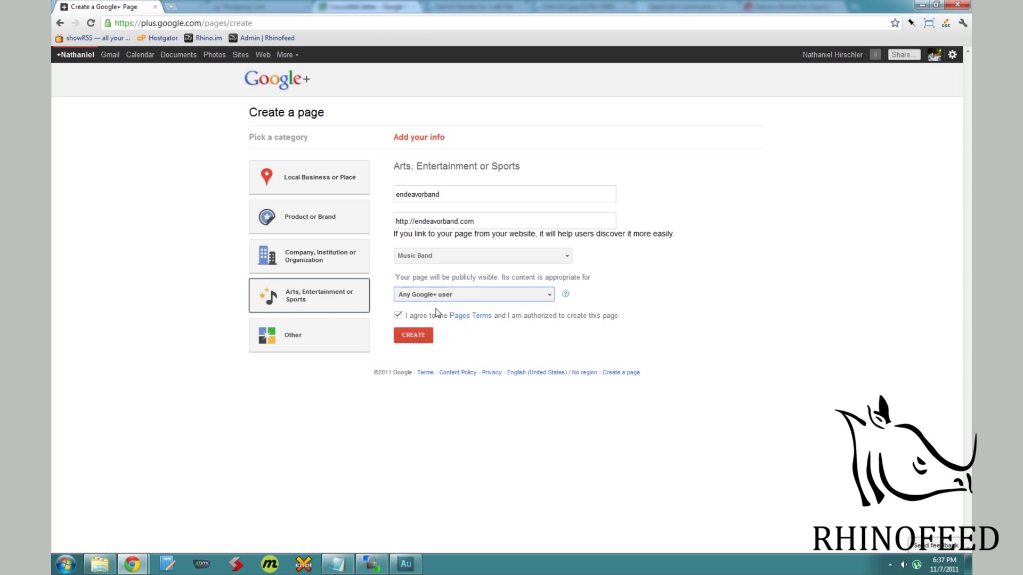
left_click(417, 336)
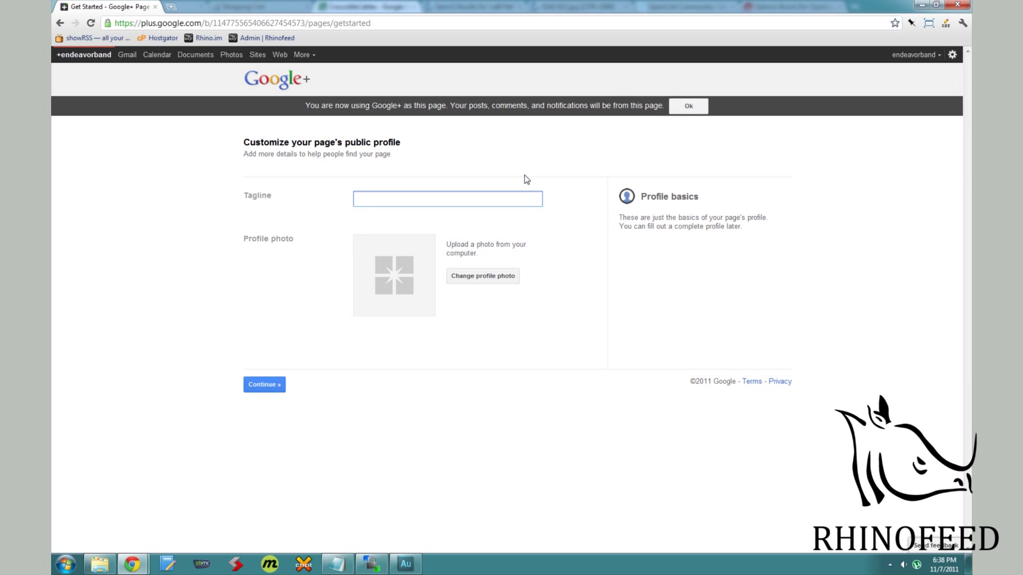
Step: Add the tagline 'We produce the best music ever. So yeah, listen to us.' and finish setup
type("We produce the best music ever. So yeah, listen to us.")
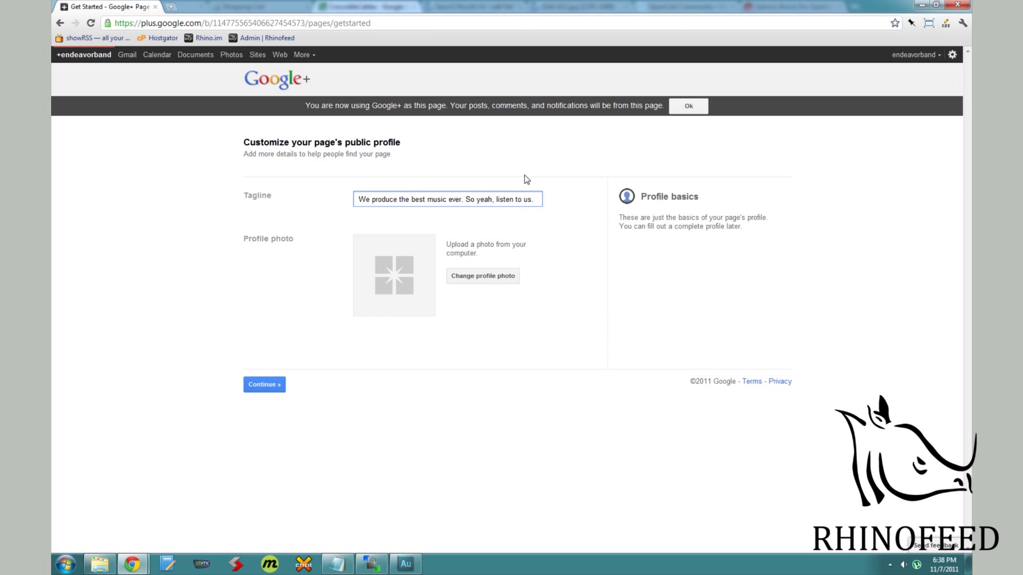
left_click(269, 386)
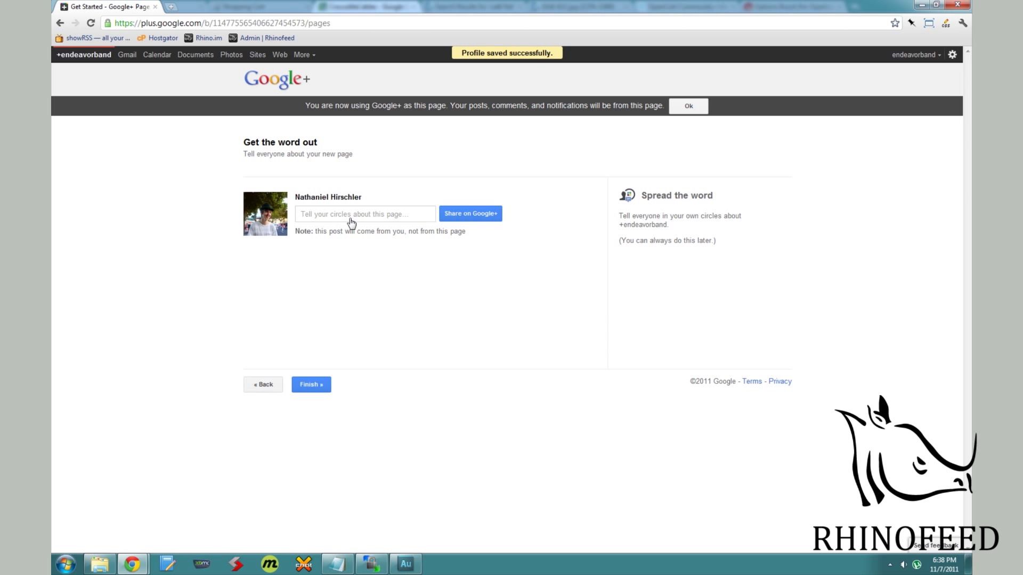
left_click(491, 219)
left_click(326, 384)
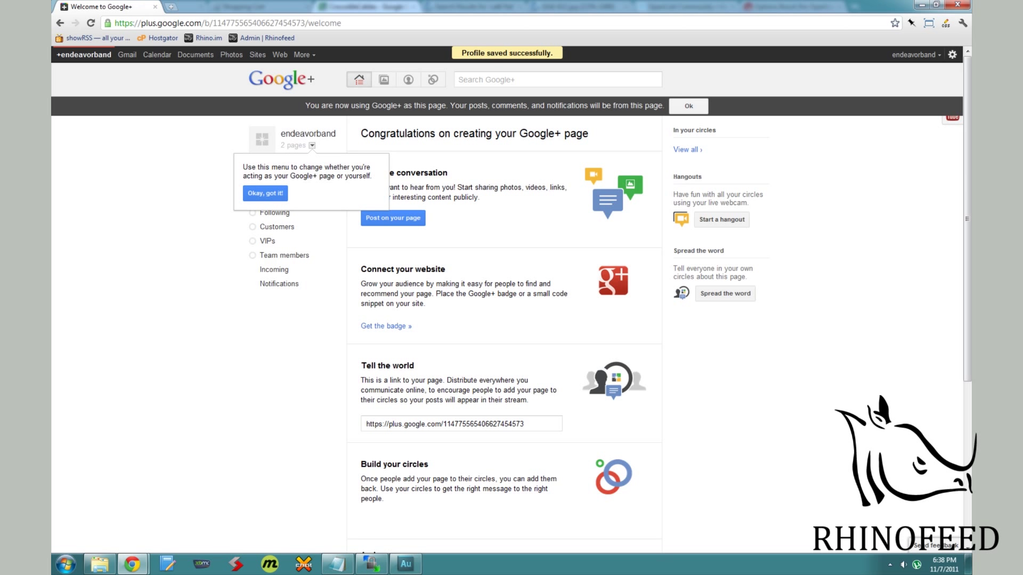
Step: Dismiss the identity tip, switch to acting as yourself, then back to endeavorband
left_click(265, 193)
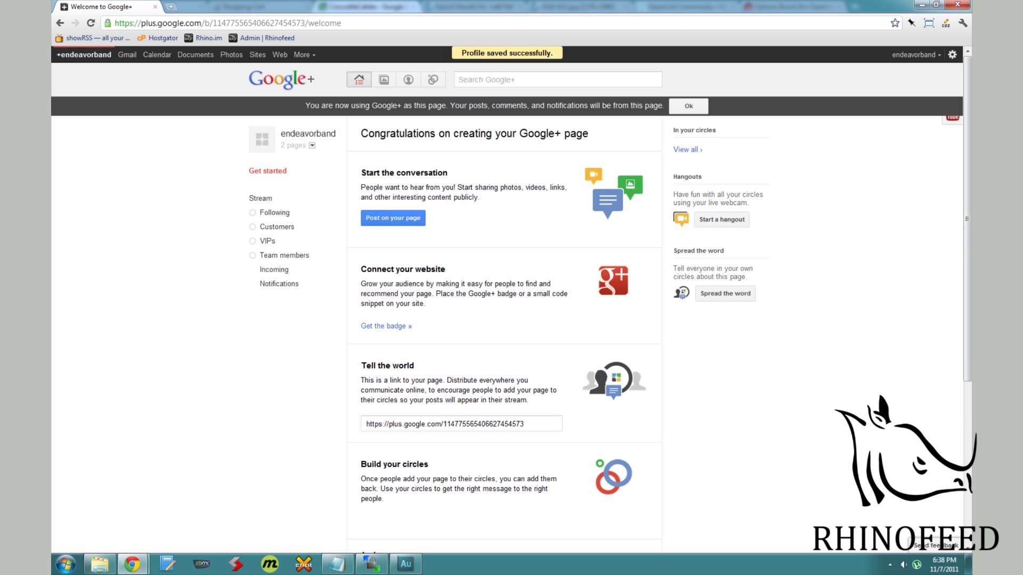
left_click(312, 149)
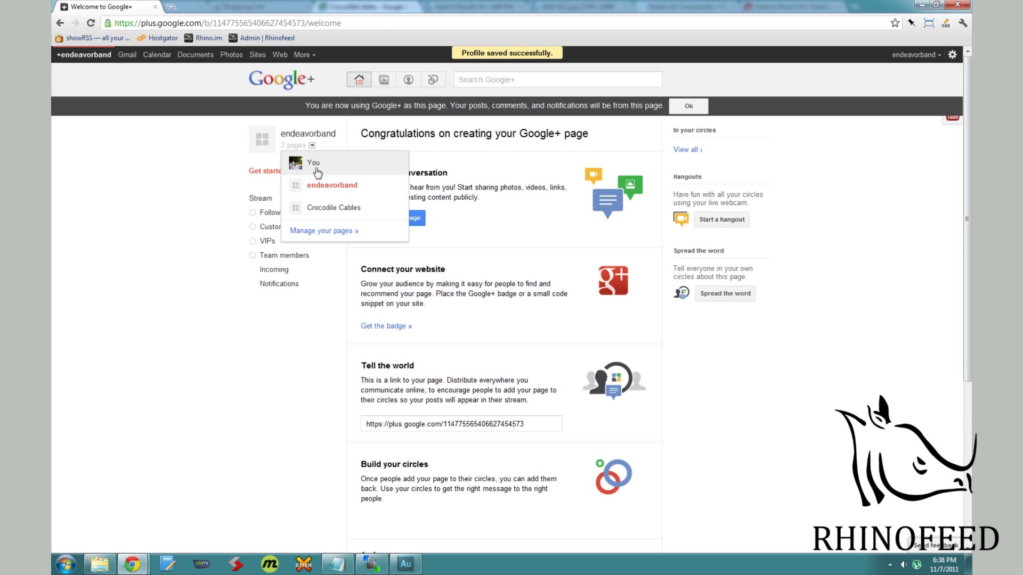
left_click(315, 170)
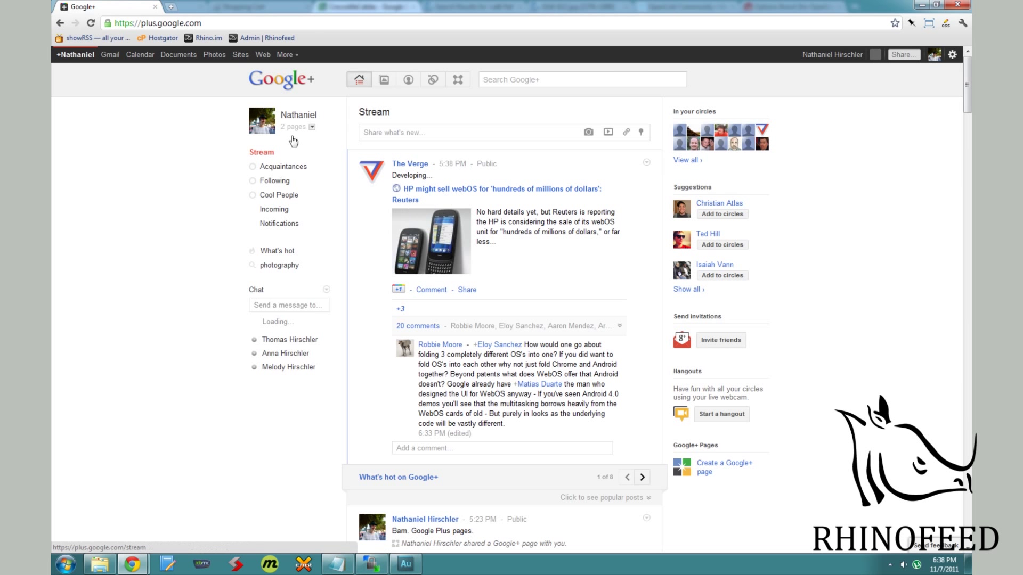
left_click(313, 129)
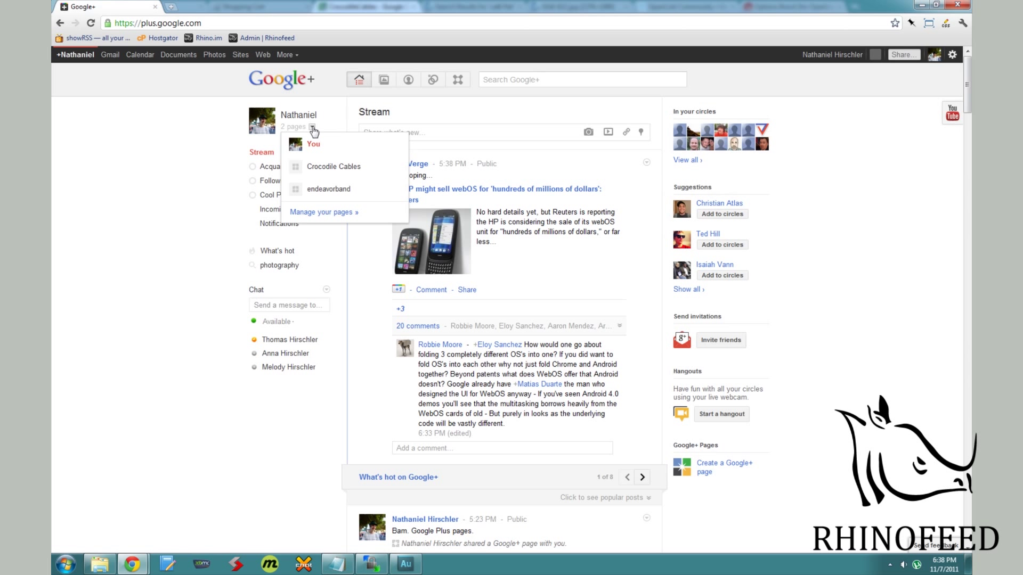
left_click(314, 191)
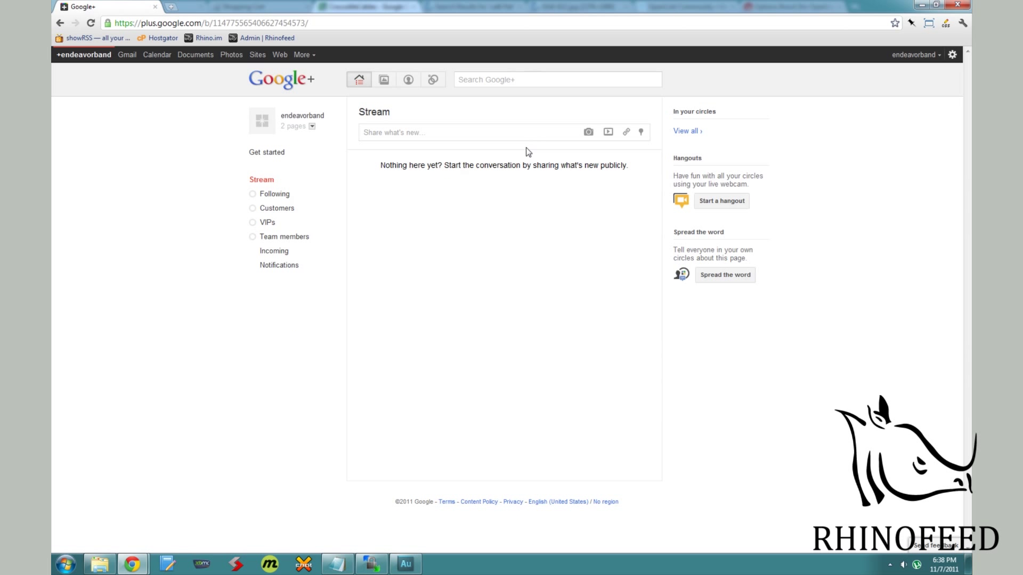
Step: Open the endeavorband getting-started page, dismiss the acting-as notice, and scroll to the feature options
left_click(294, 154)
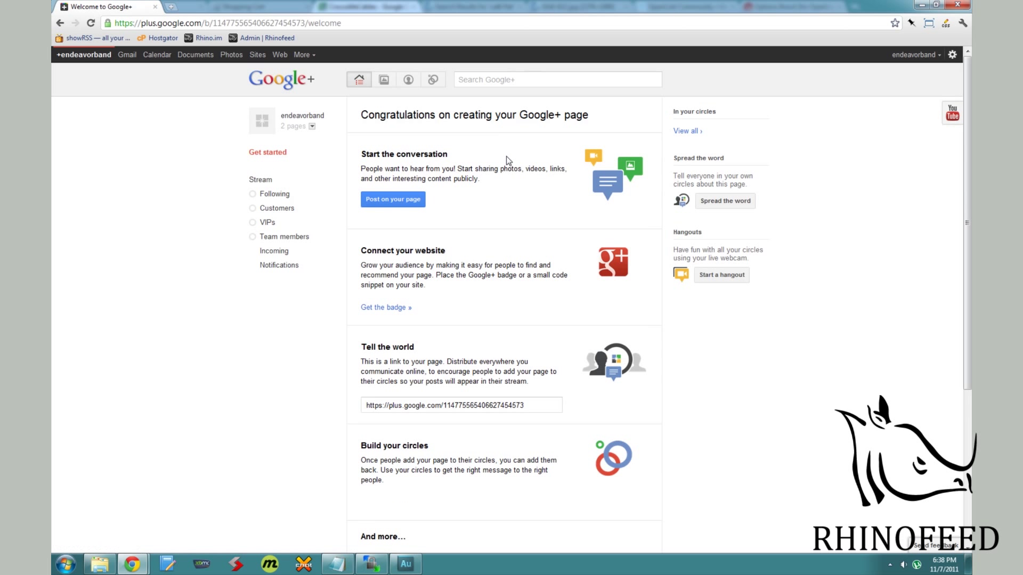
left_click(686, 109)
scroll(456, 177, "down", 3)
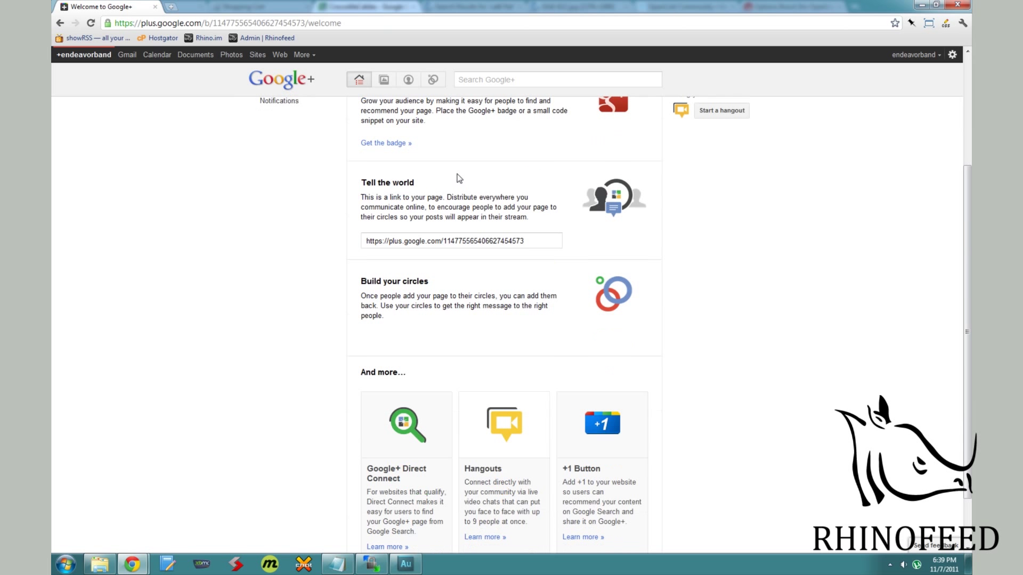
scroll(526, 174, "down", 2)
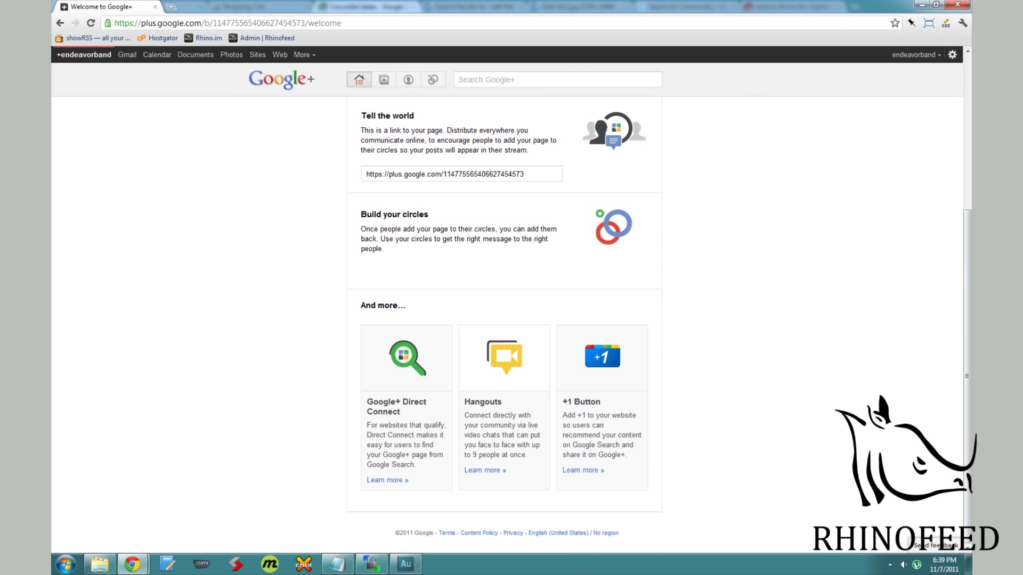
Step: Open the Direct Connect help, then try +pepsi in a new tab to reach Pepsi's page and close it
left_click(388, 481)
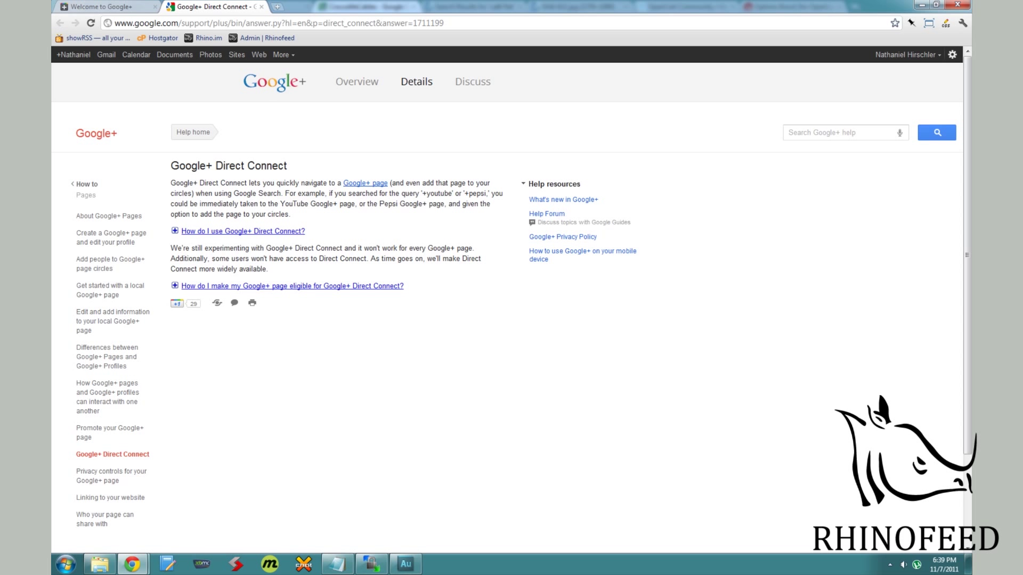
key("ctrl+t")
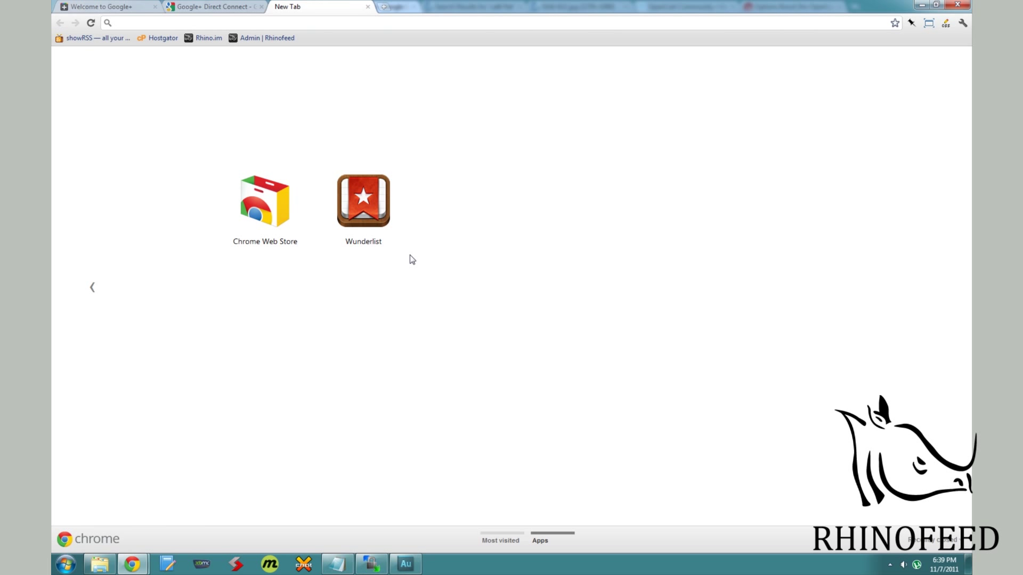
type("+pepsi")
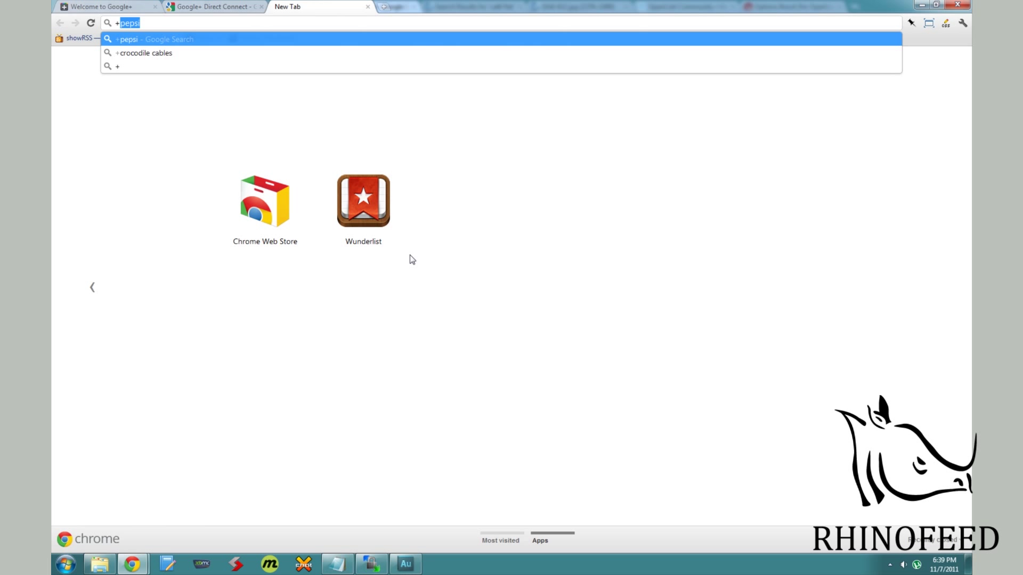
key("Right")
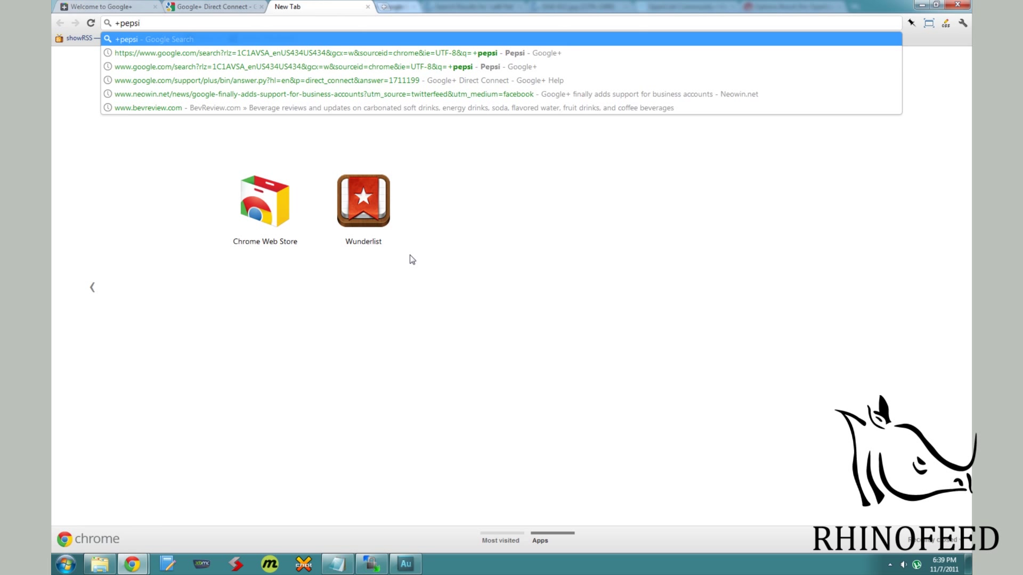
key("Return")
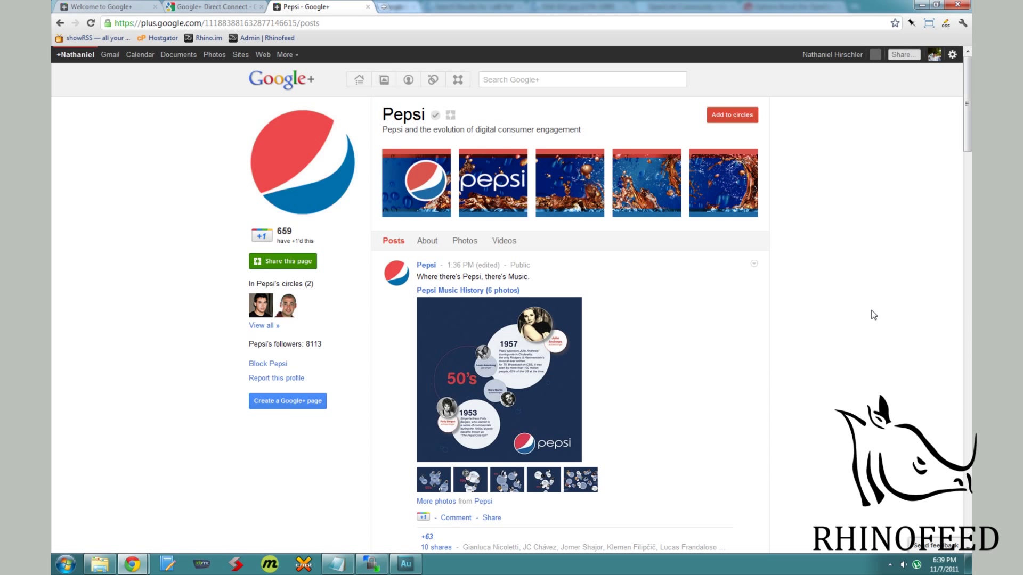
key("ctrl+w")
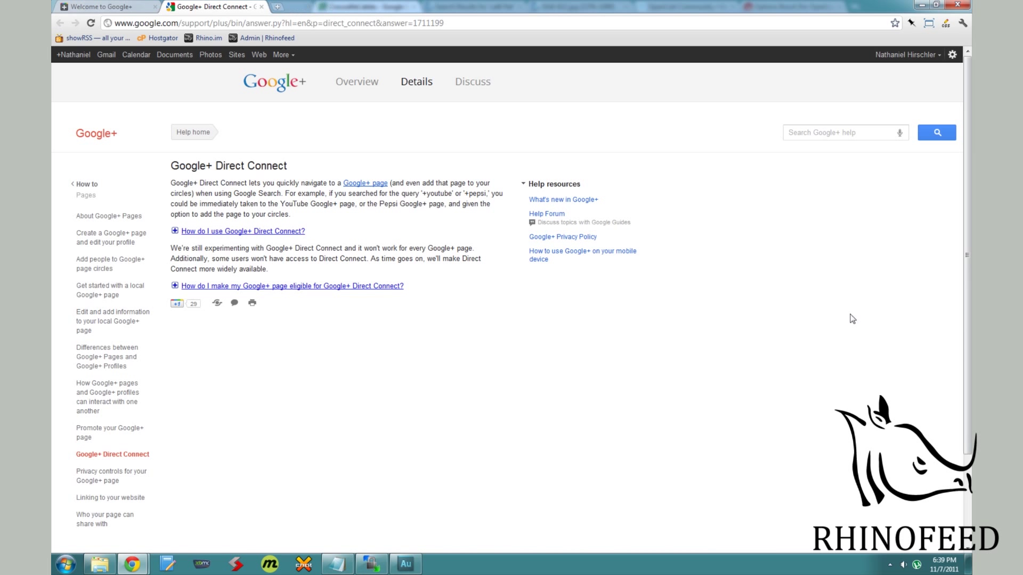
key("ctrl+shift+Tab")
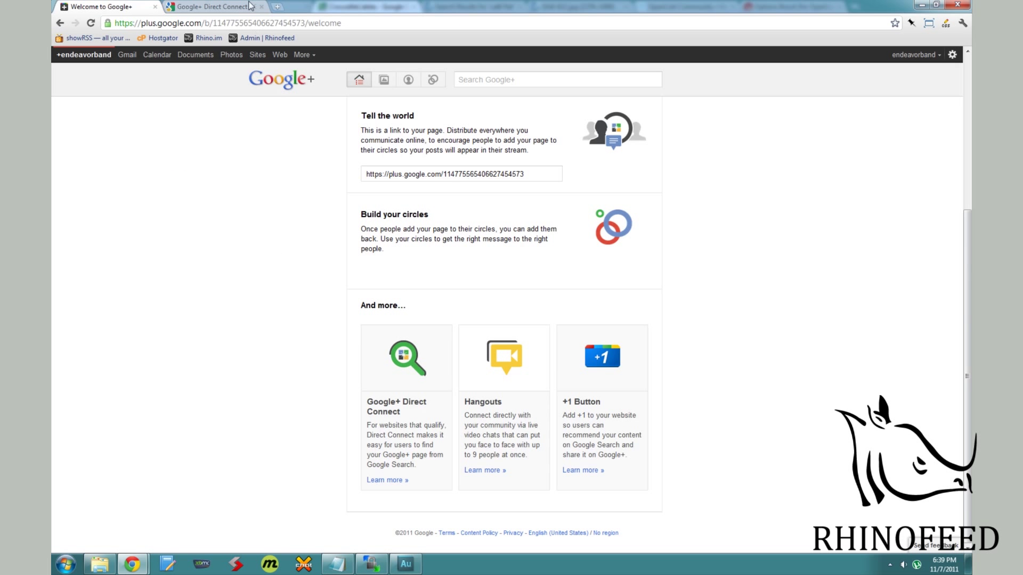
Step: Expand the Direct Connect eligibility answer and open its 'adding a snippet of code' help in a new tab
left_click(211, 6)
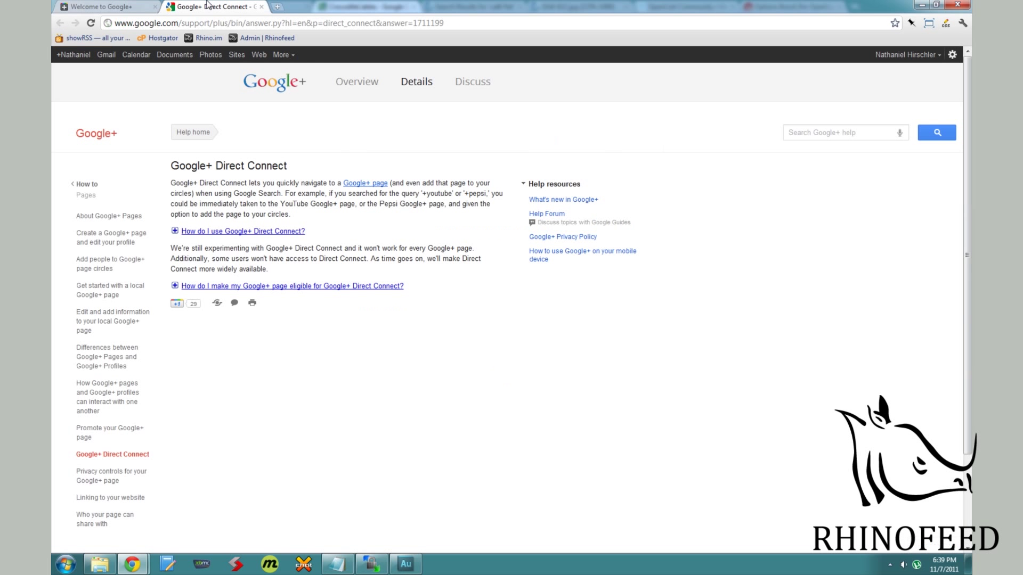
left_click(230, 288)
scroll(373, 391, "down", 3)
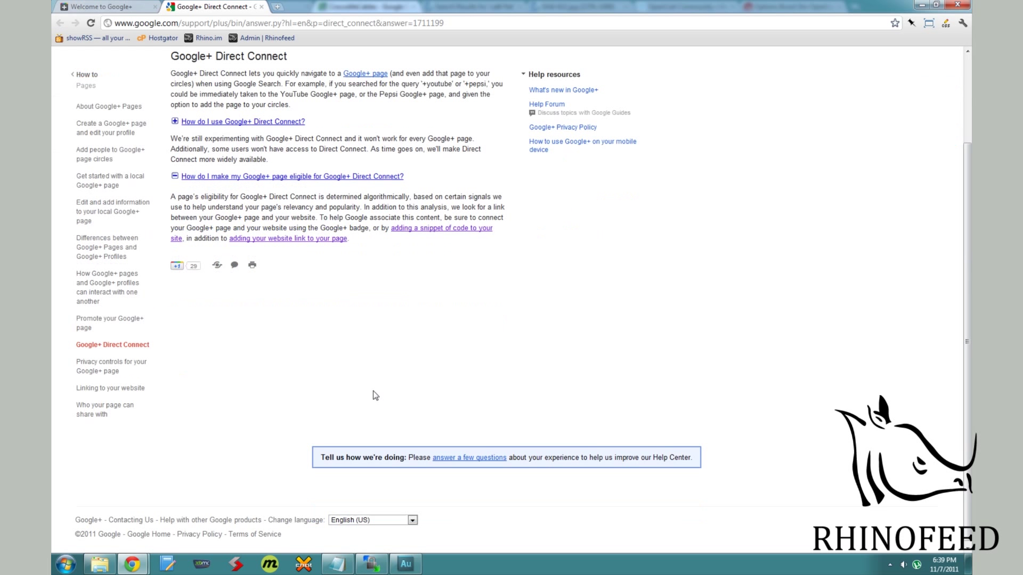
right_click(426, 230)
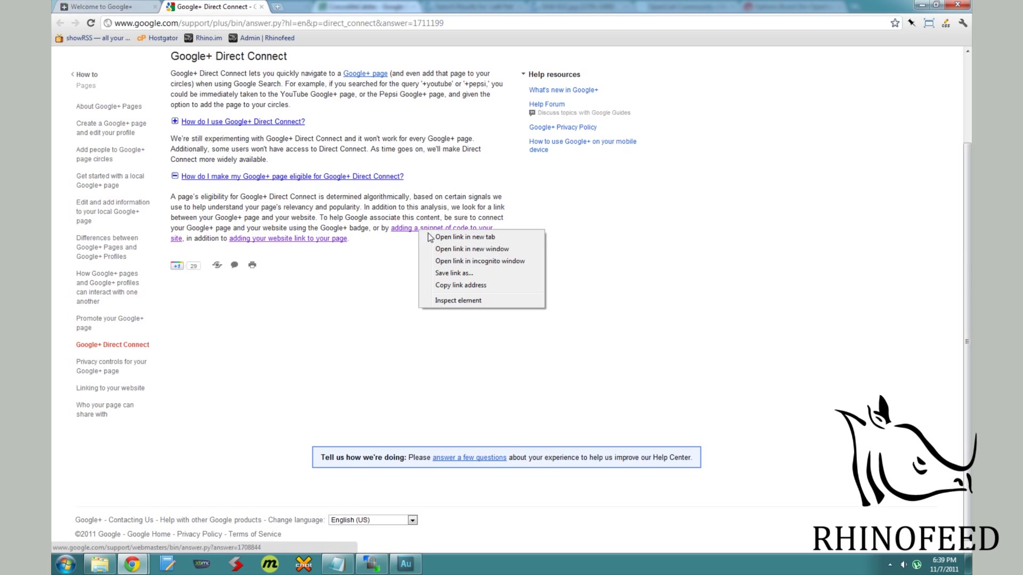
left_click(434, 236)
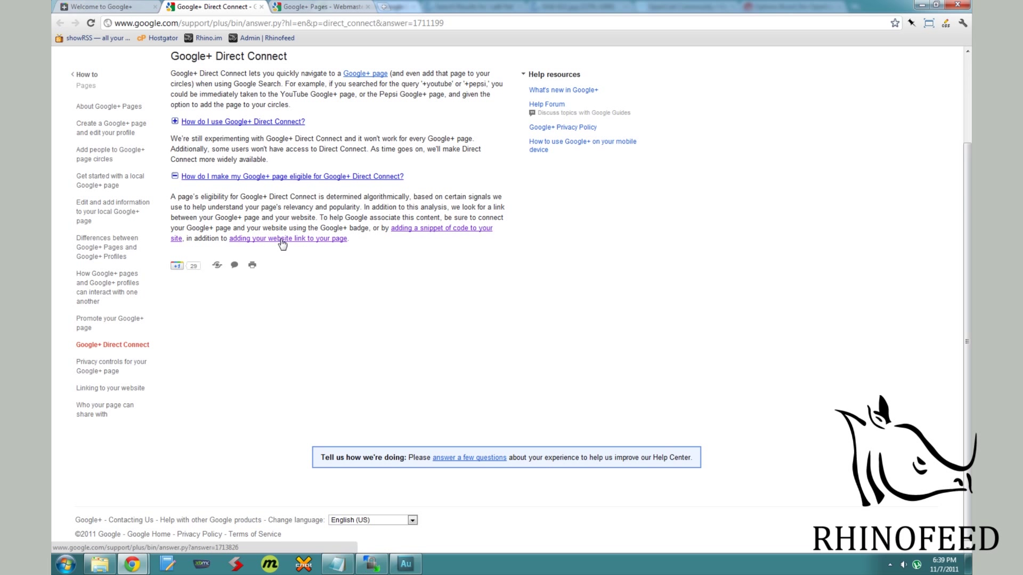
left_click(324, 240)
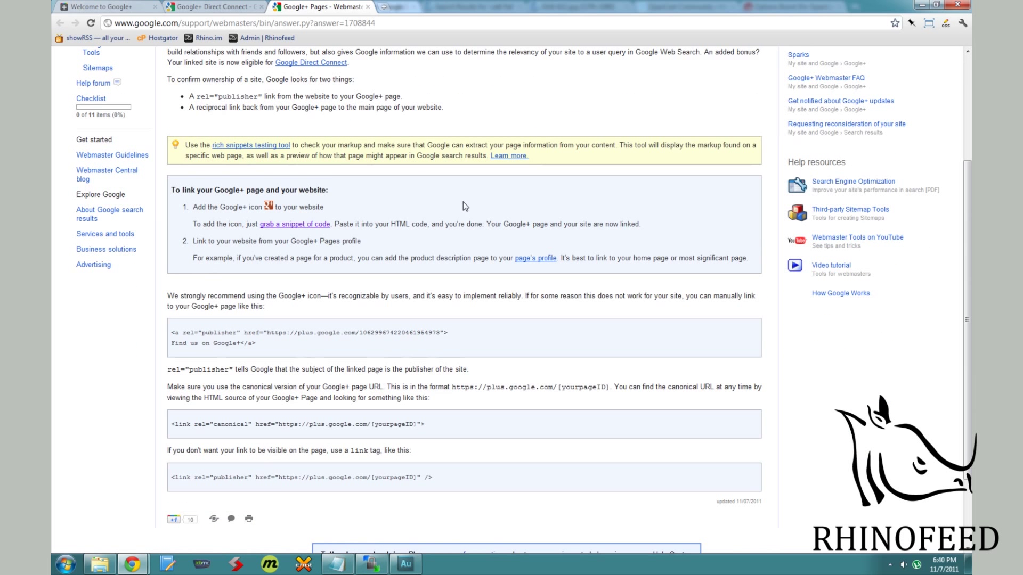
Step: Copy the endeavorband page link from the Tell the world box into the badge tool's link field
left_click(283, 226)
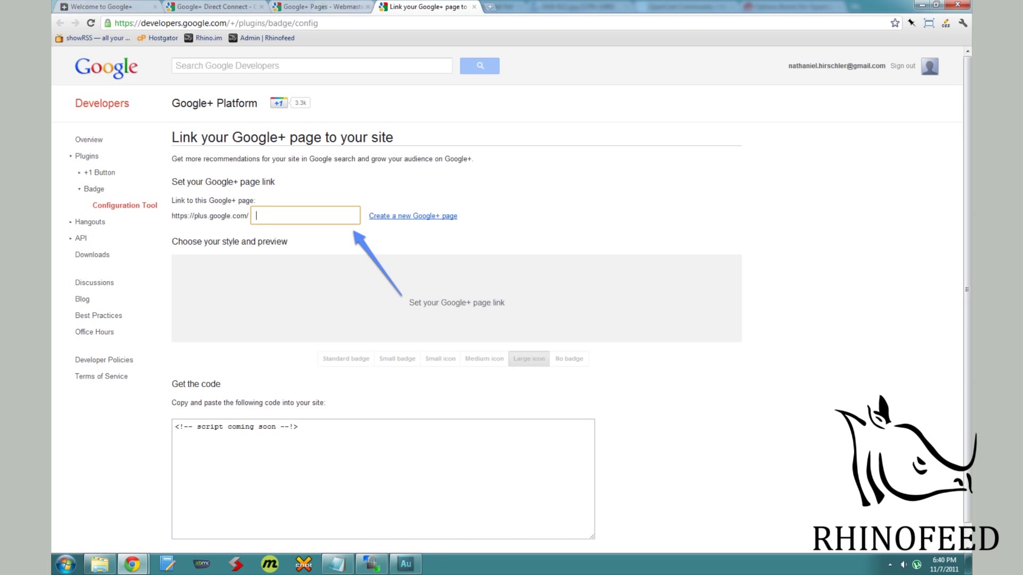
left_click(128, 8)
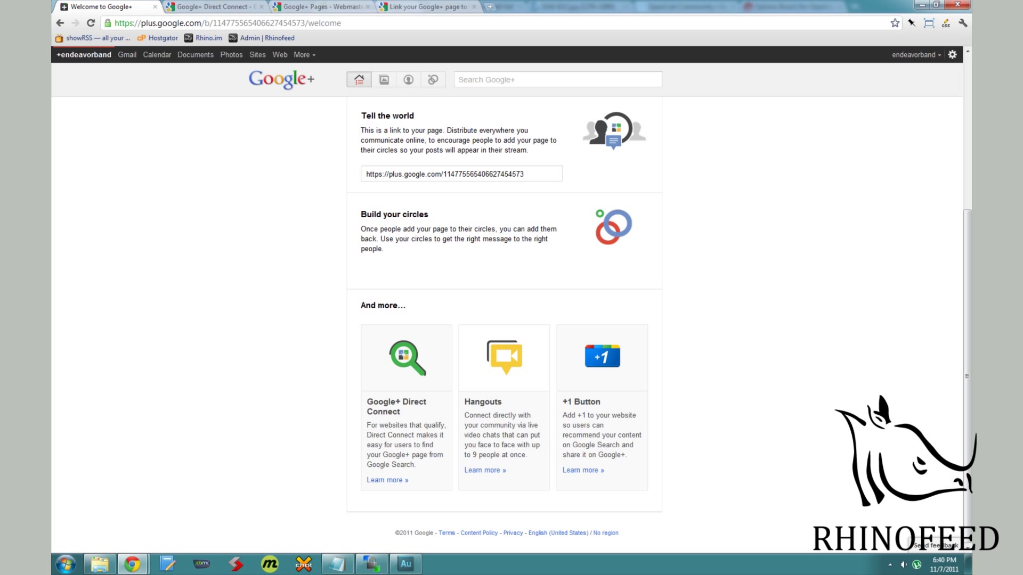
left_click_drag(213, 22, 306, 23)
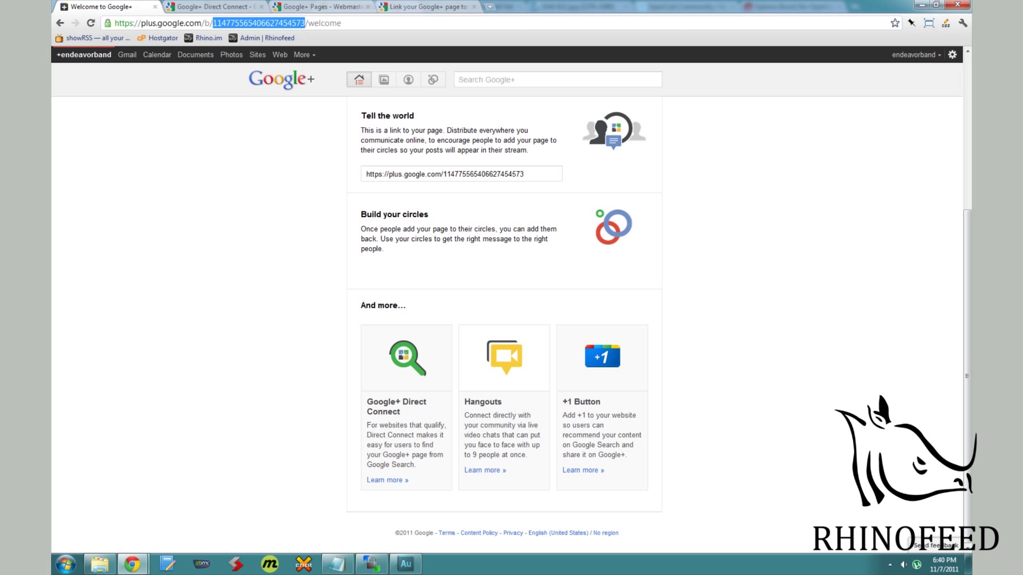
left_click_drag(443, 174, 547, 179)
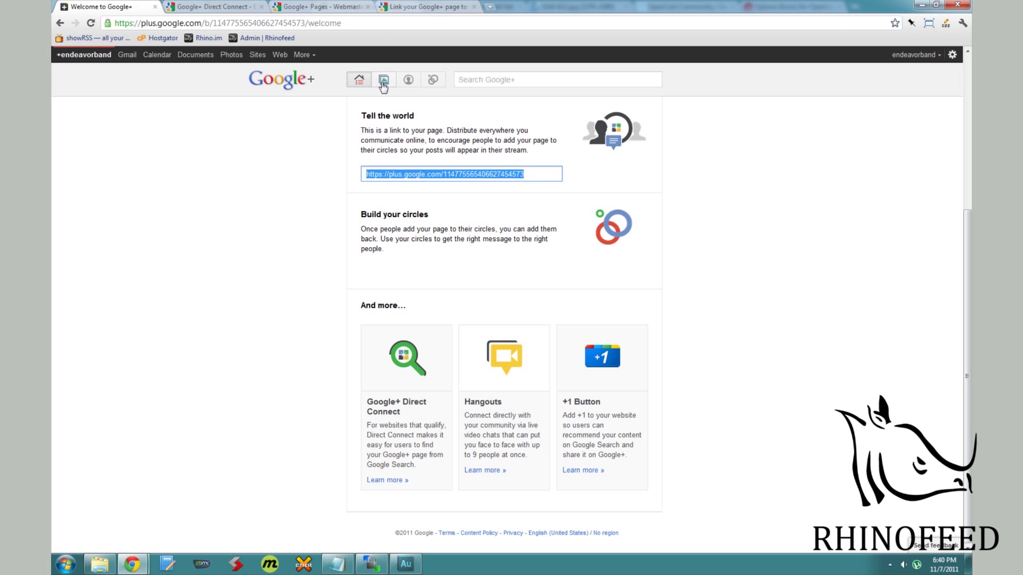
key("ctrl+4")
key("ctrl+v")
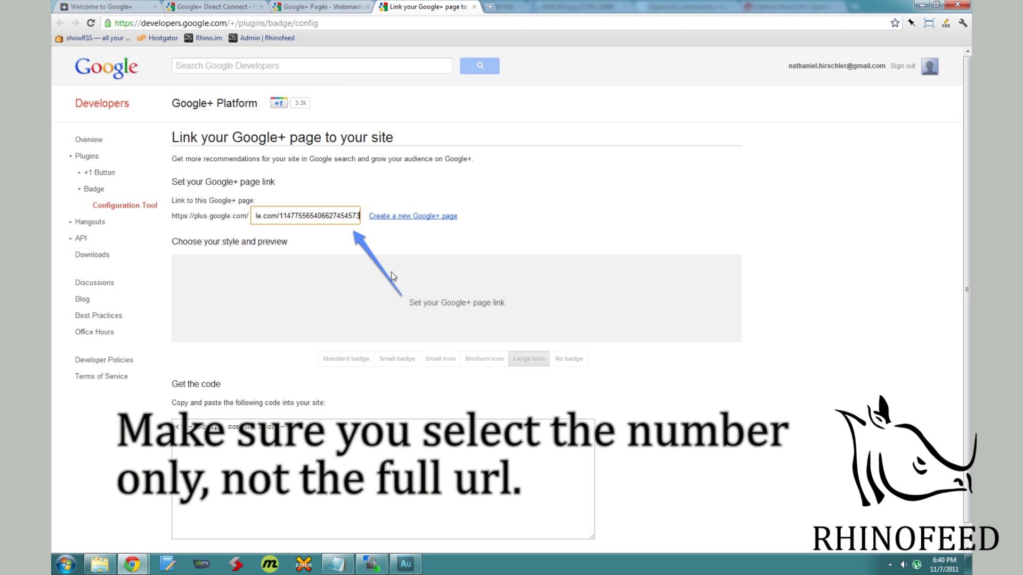
left_click(519, 359)
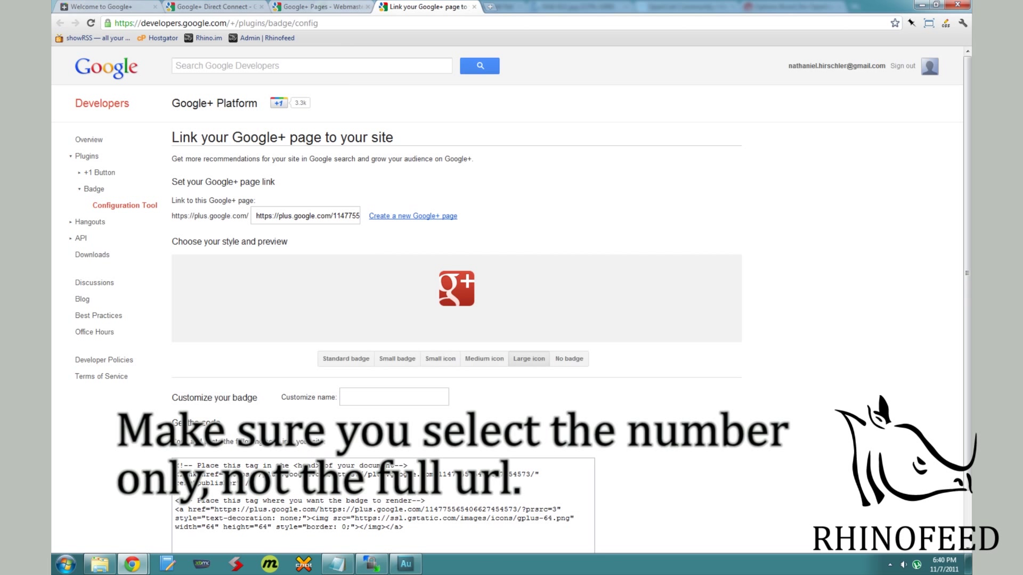
Step: Preview the medium icon, small icon, standard and small badge styles, then choose Medium icon
left_click(484, 362)
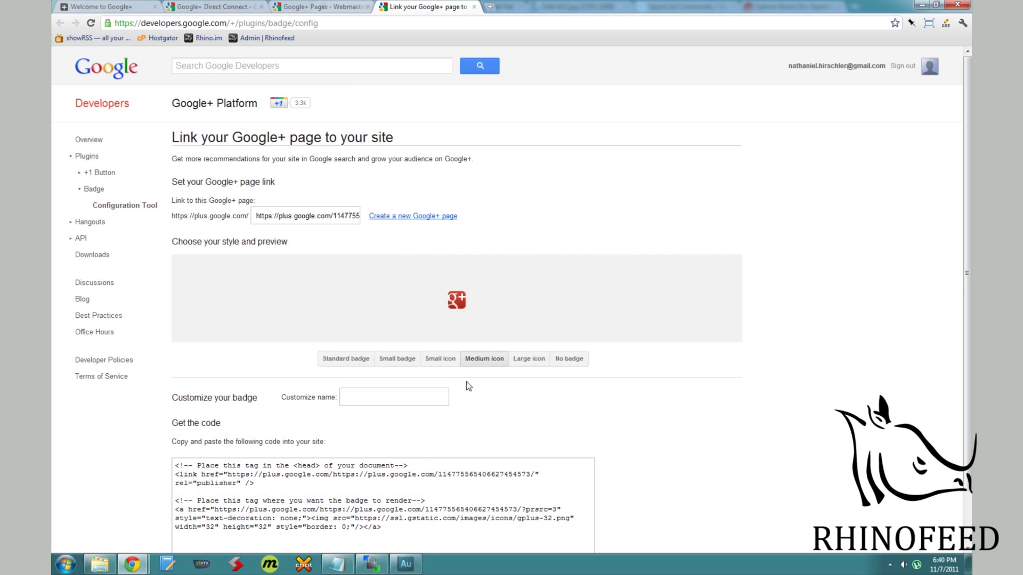
left_click(439, 365)
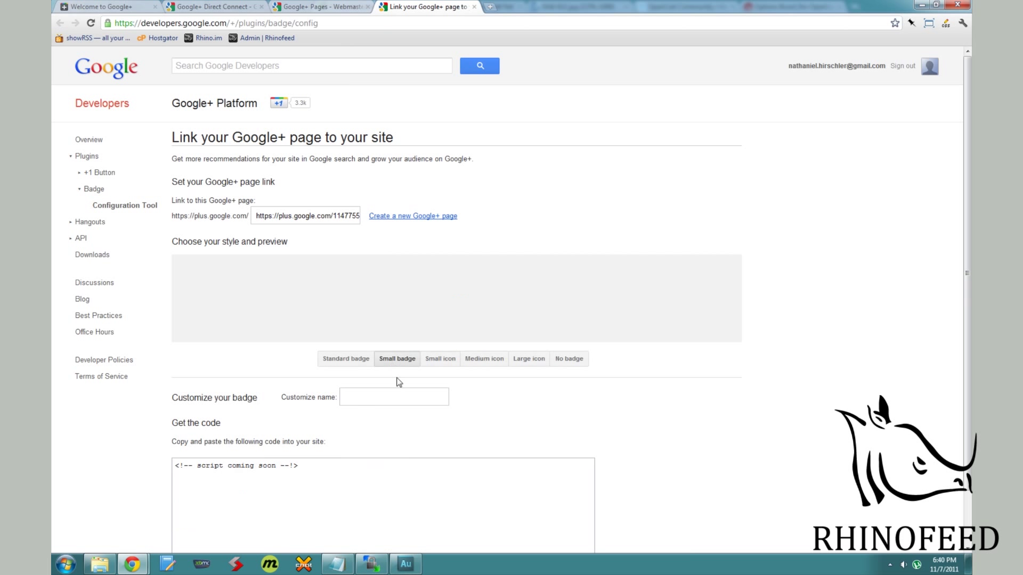
left_click(339, 360)
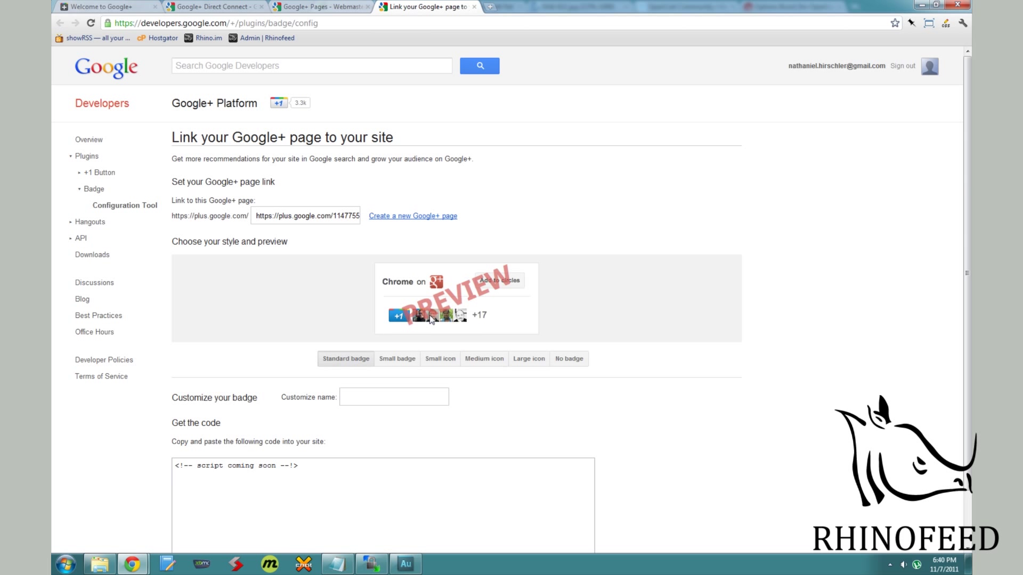
left_click(402, 362)
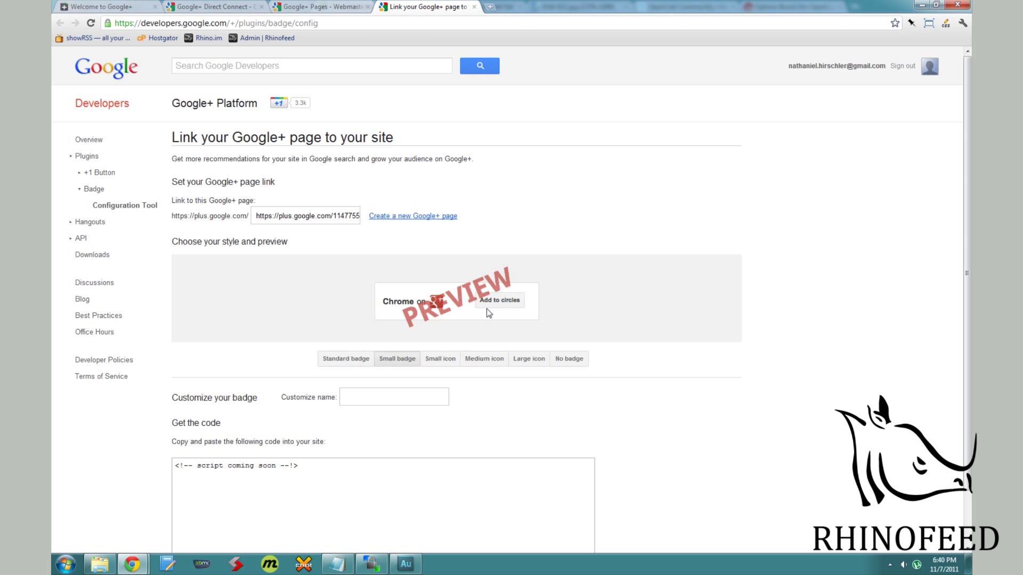
scroll(487, 309, "down", 1)
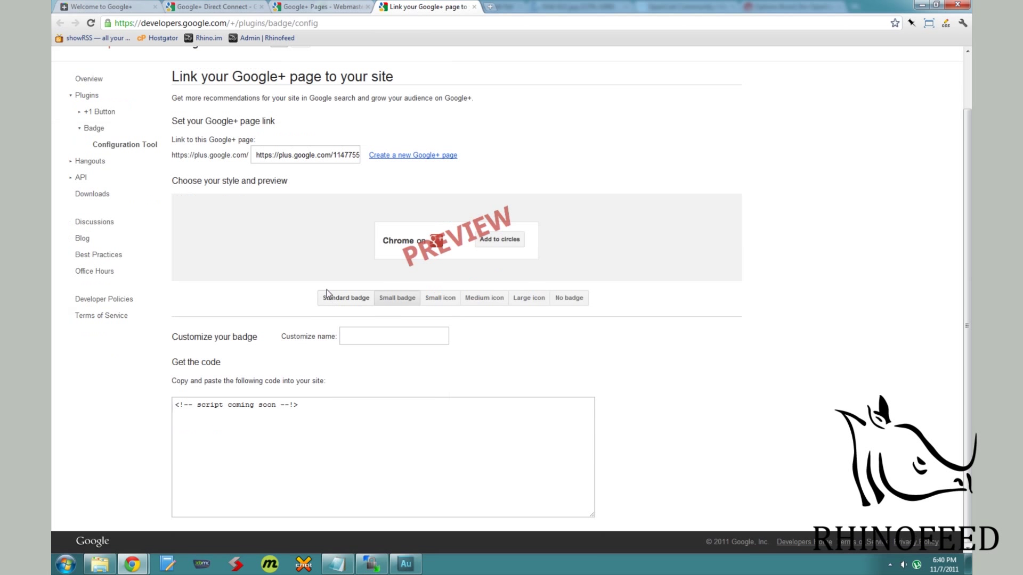
left_click(470, 302)
Step: Select the generated 32×32 badge code and go back to the Google+ welcome page
left_click_drag(394, 479, 174, 404)
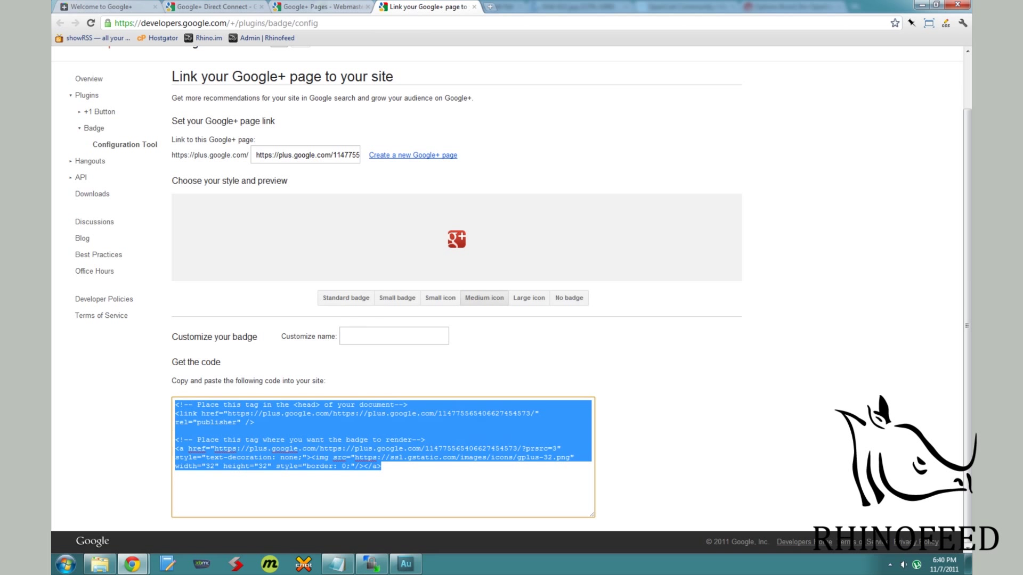
left_click(345, 466)
left_click(121, 8)
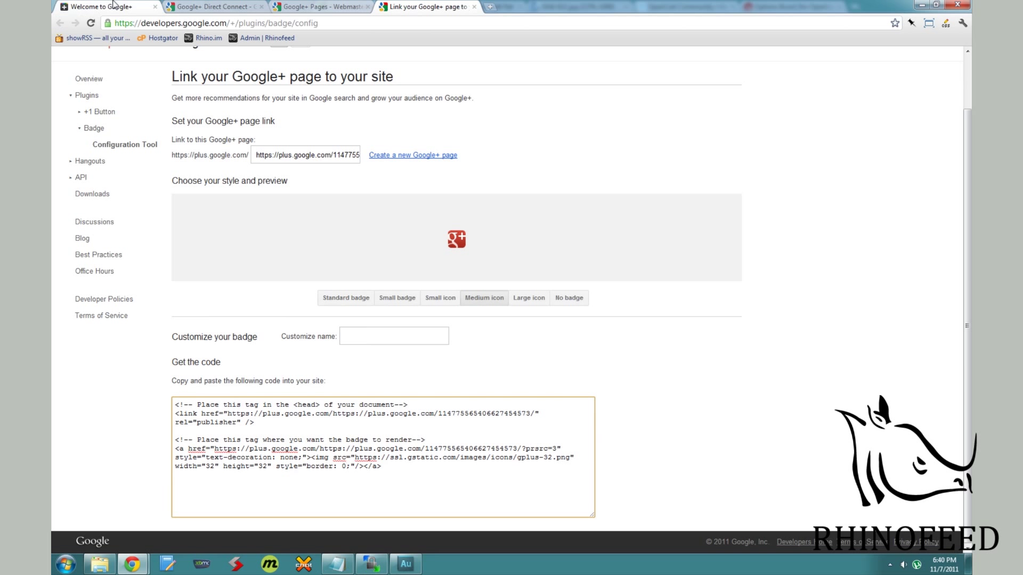
left_click(283, 206)
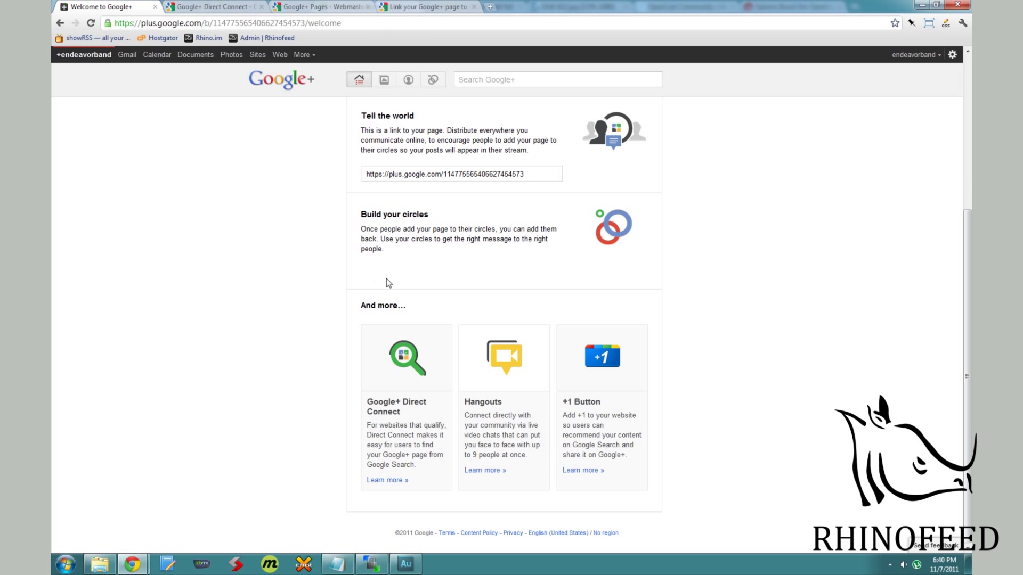
scroll(385, 281, "up", 5)
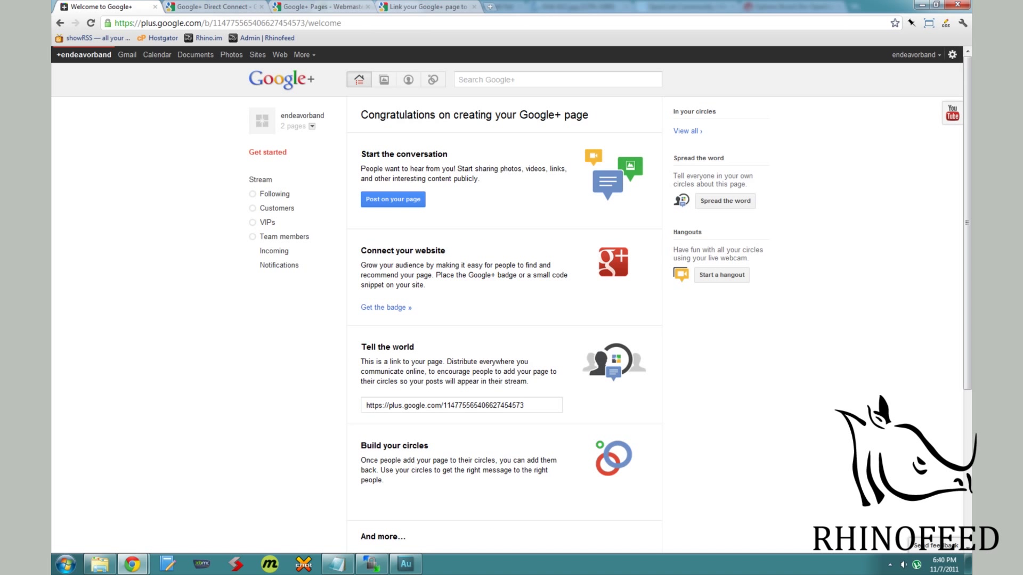
left_click(951, 117)
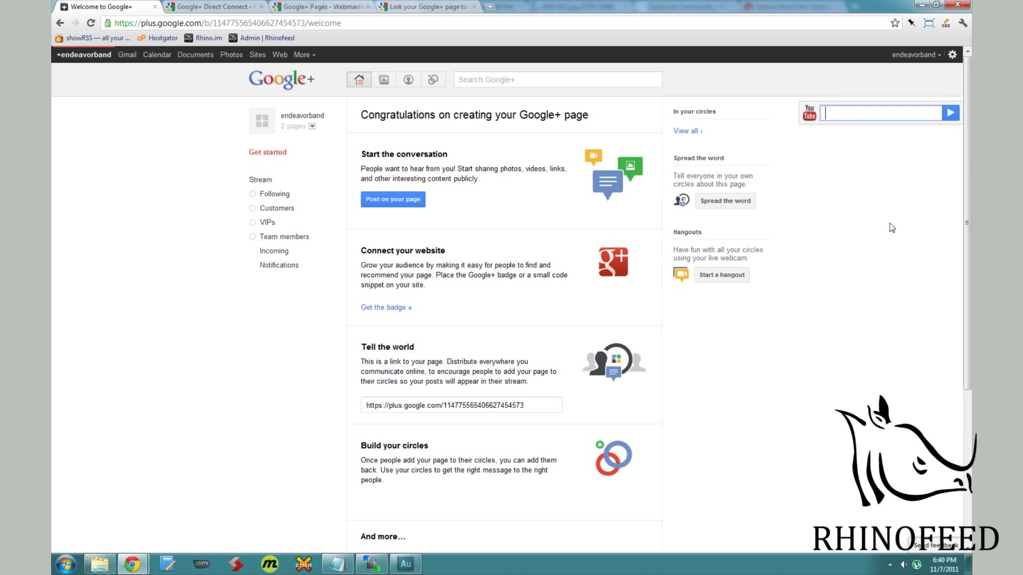
left_click(408, 79)
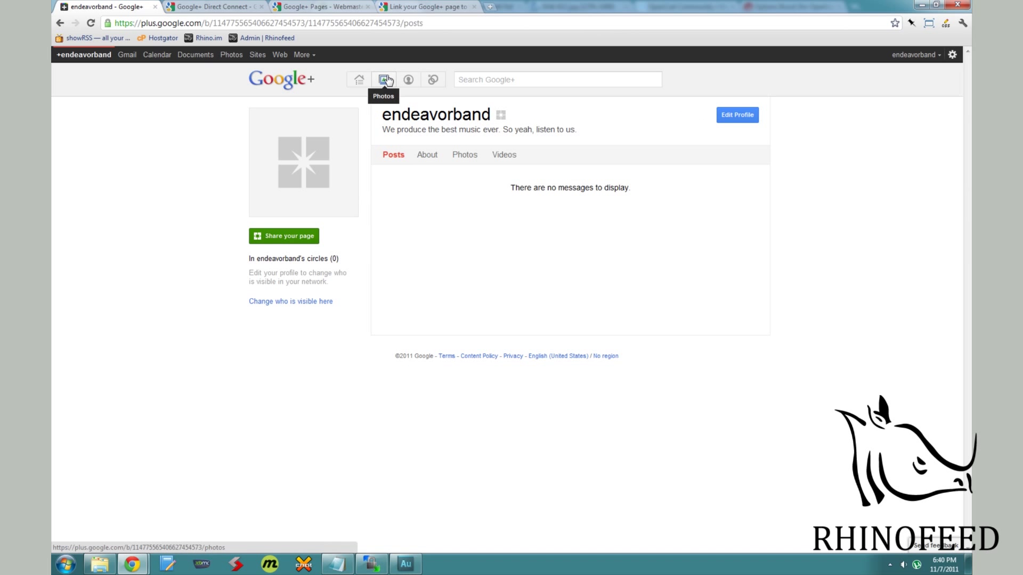
left_click(424, 157)
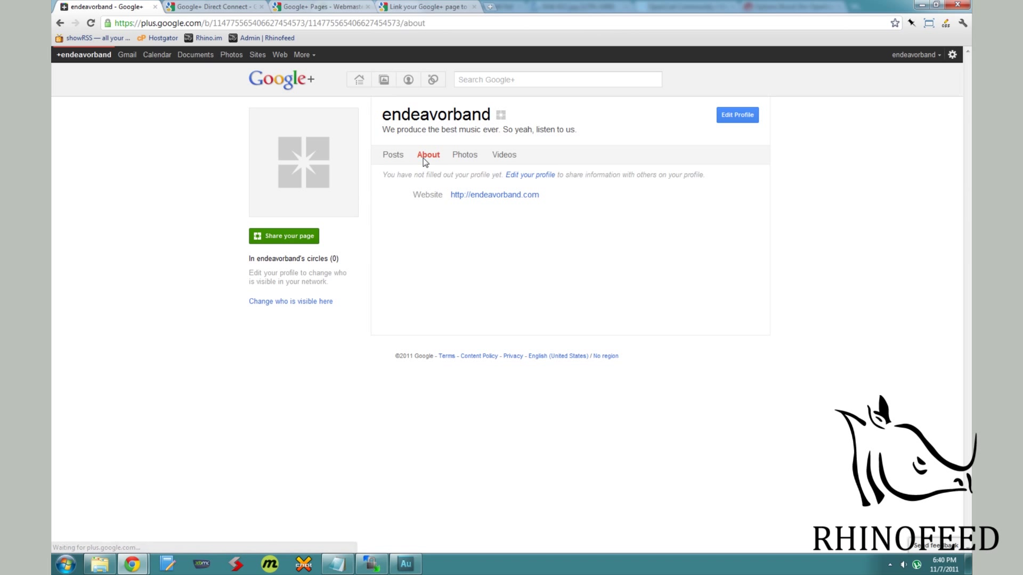
left_click(272, 90)
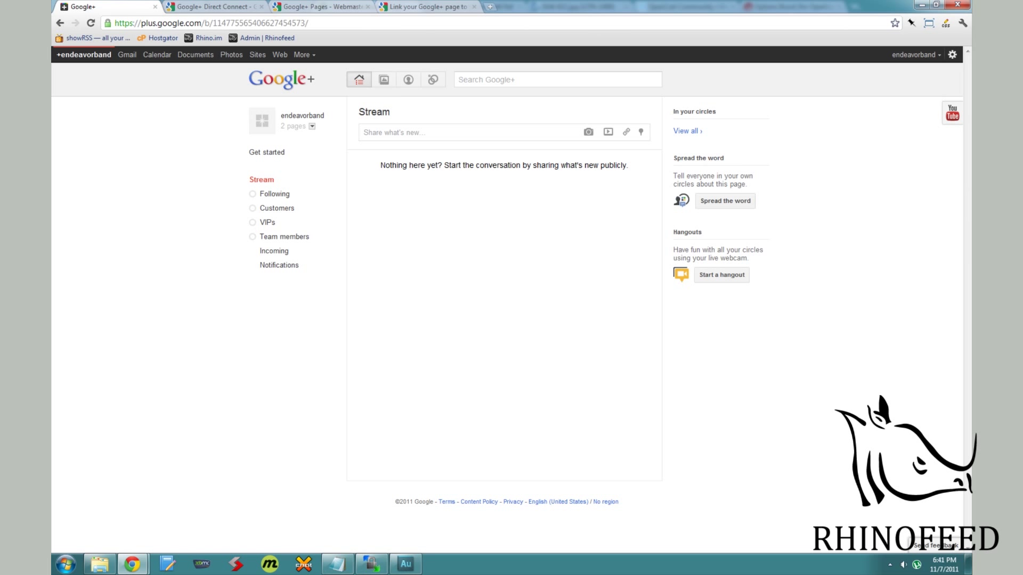
left_click_drag(204, 23, 308, 23)
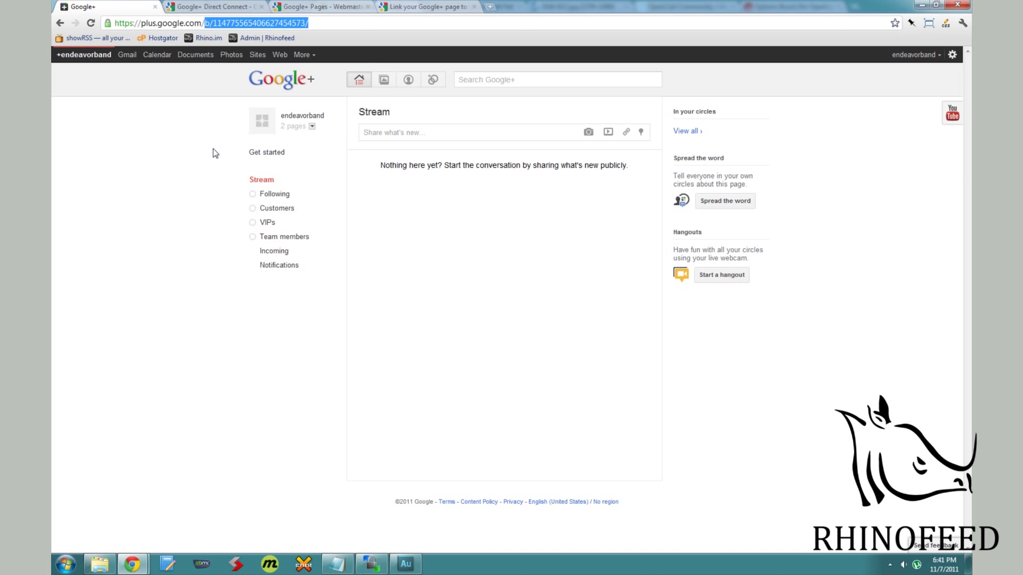
left_click(215, 162)
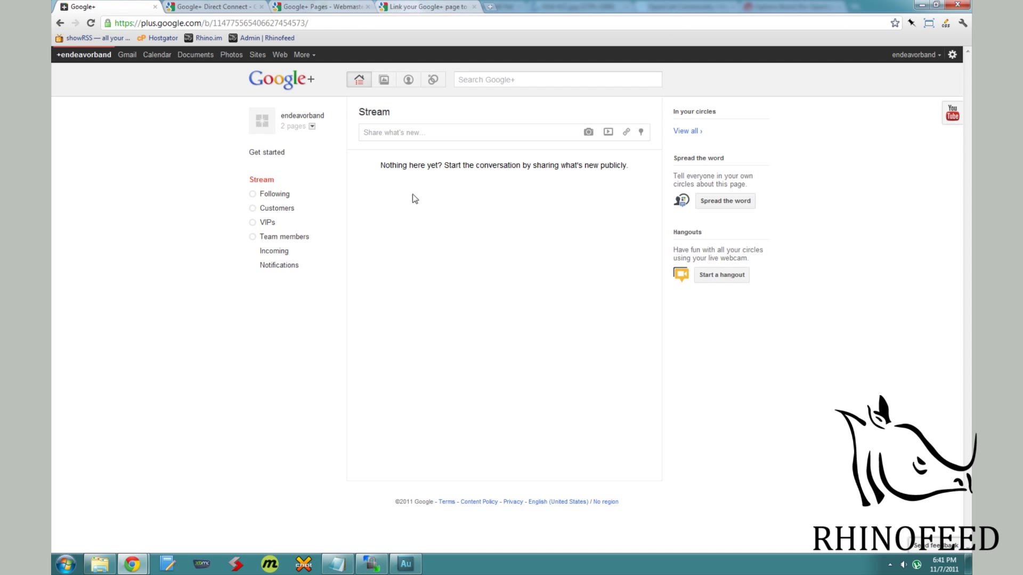
left_click(433, 80)
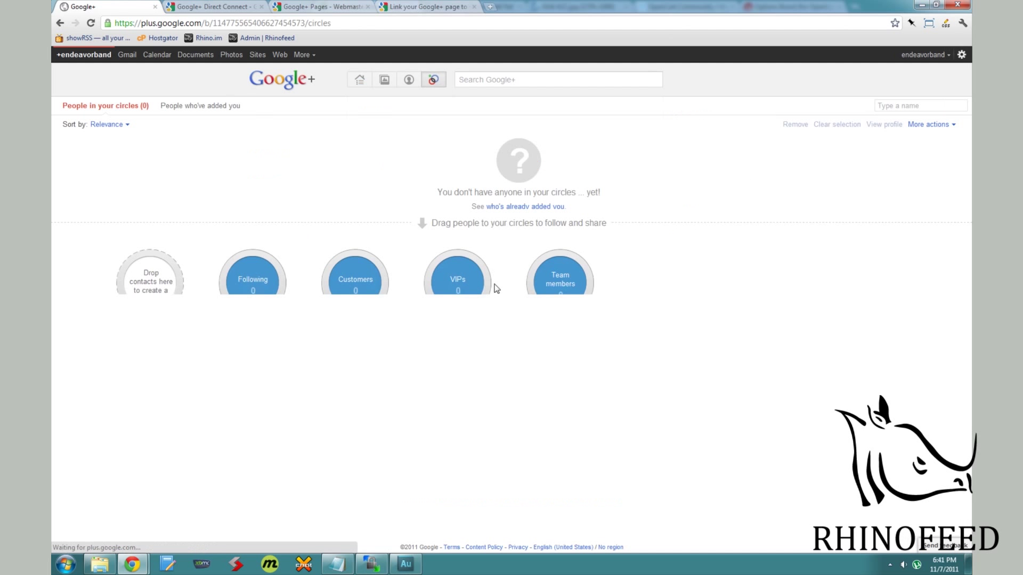
left_click(359, 81)
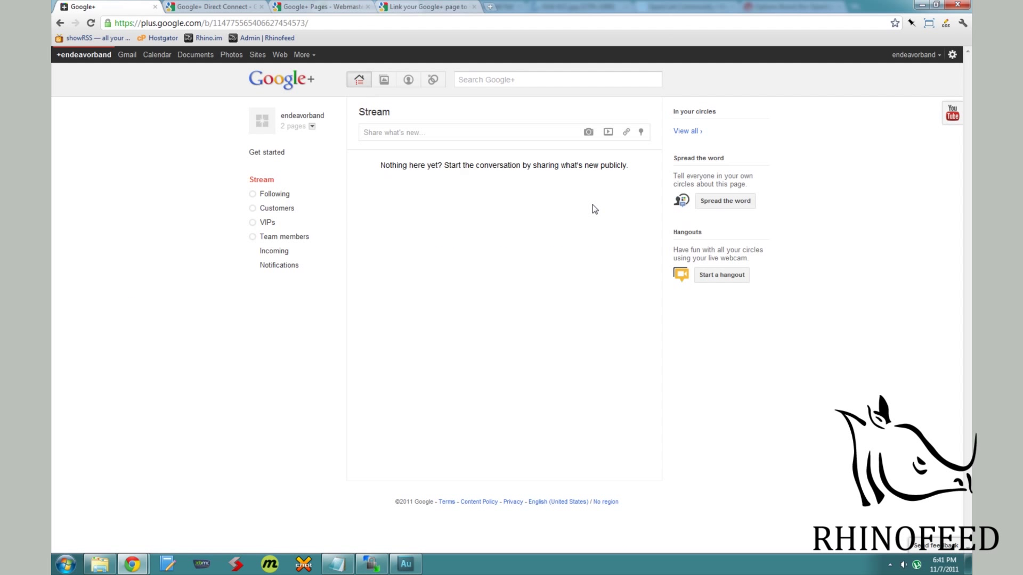